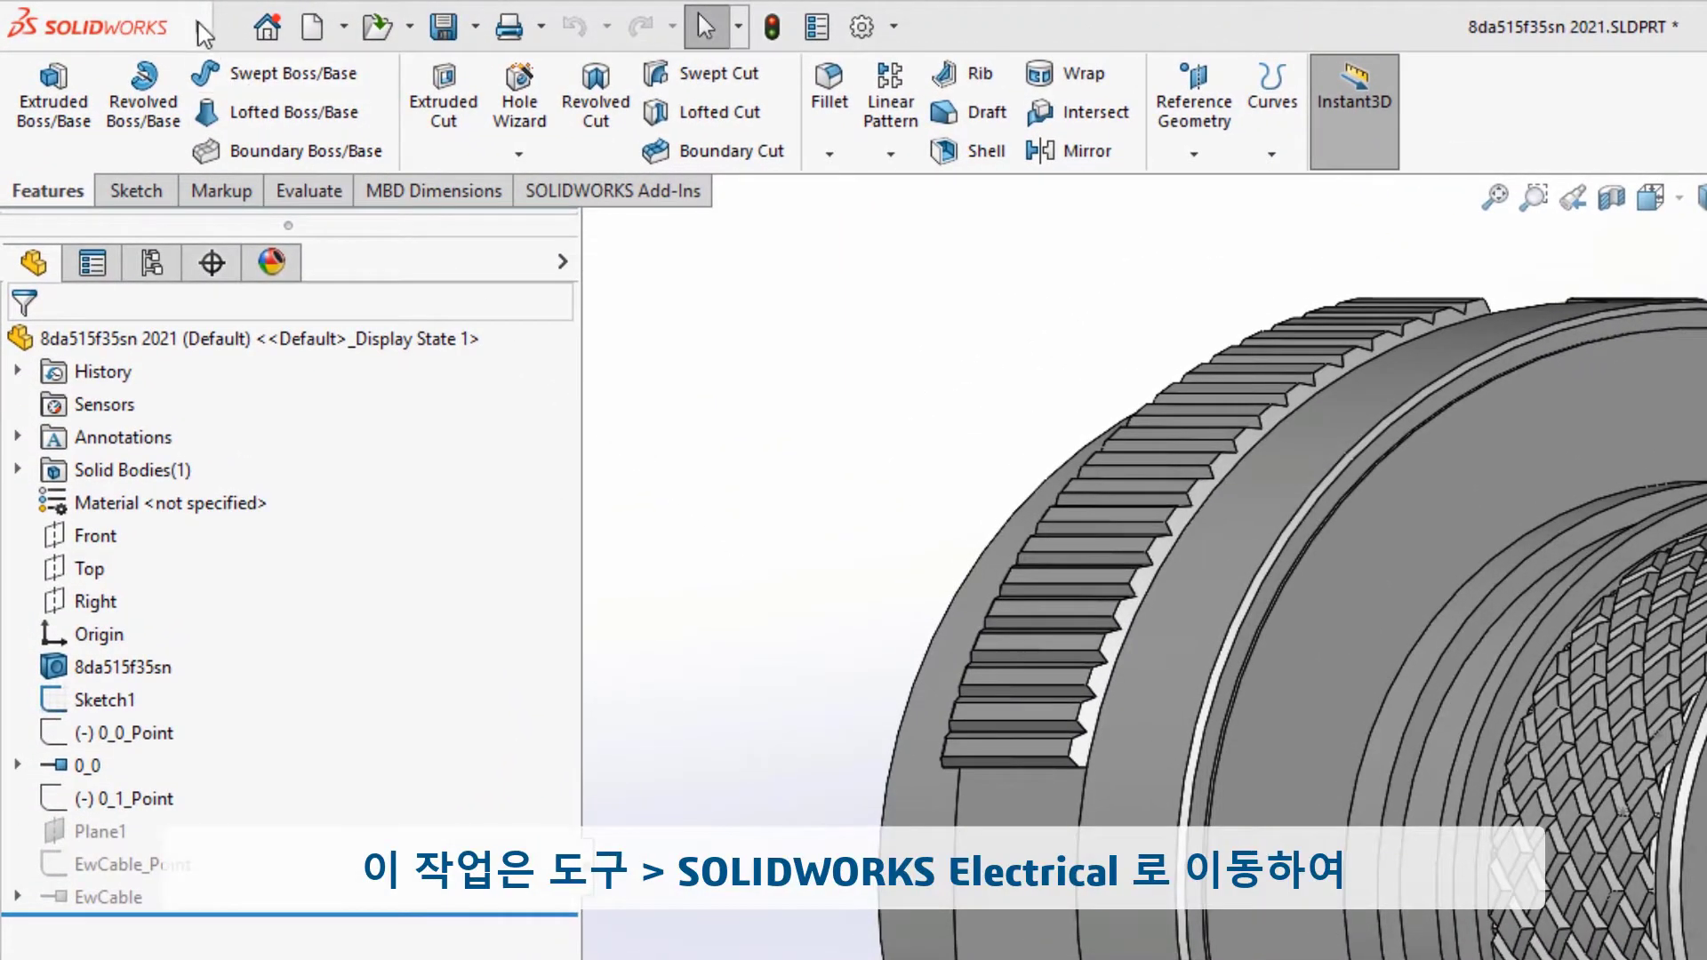
Step: Start creating connection points on the connector from a manufacturer part
{"action": "mouse_move", "coordinate": [204, 34]}
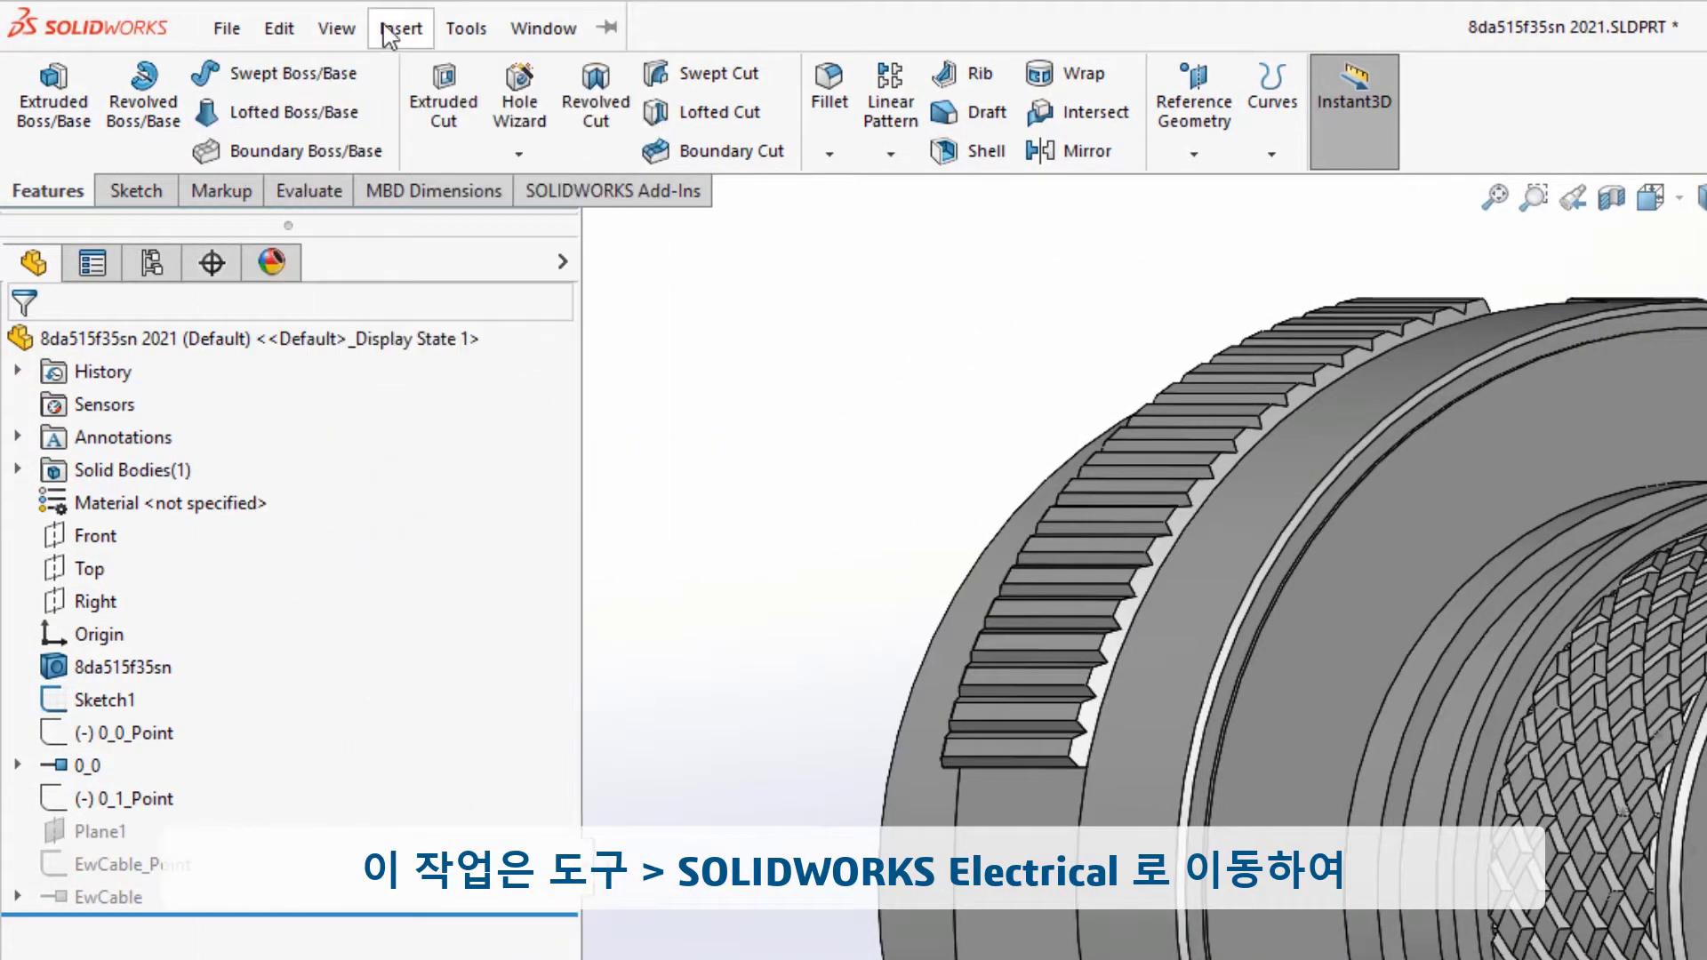
{"action": "left_click", "coordinate": [474, 36]}
{"action": "mouse_move", "coordinate": [587, 211]}
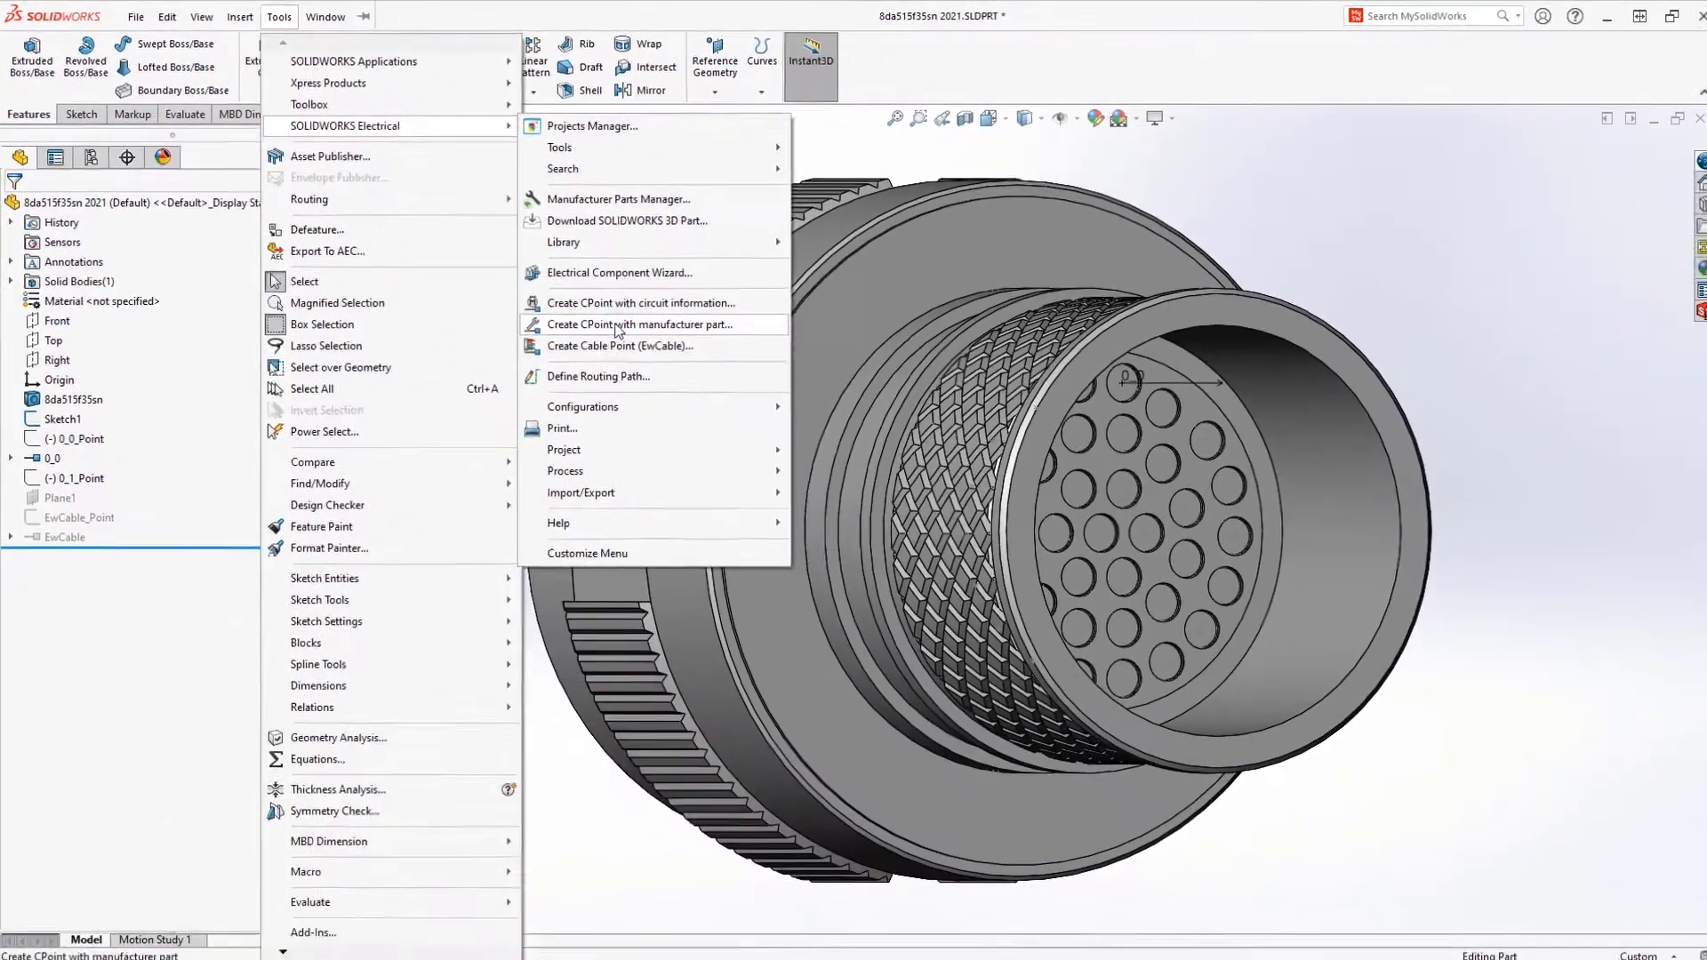
{"action": "left_click", "coordinate": [1027, 542]}
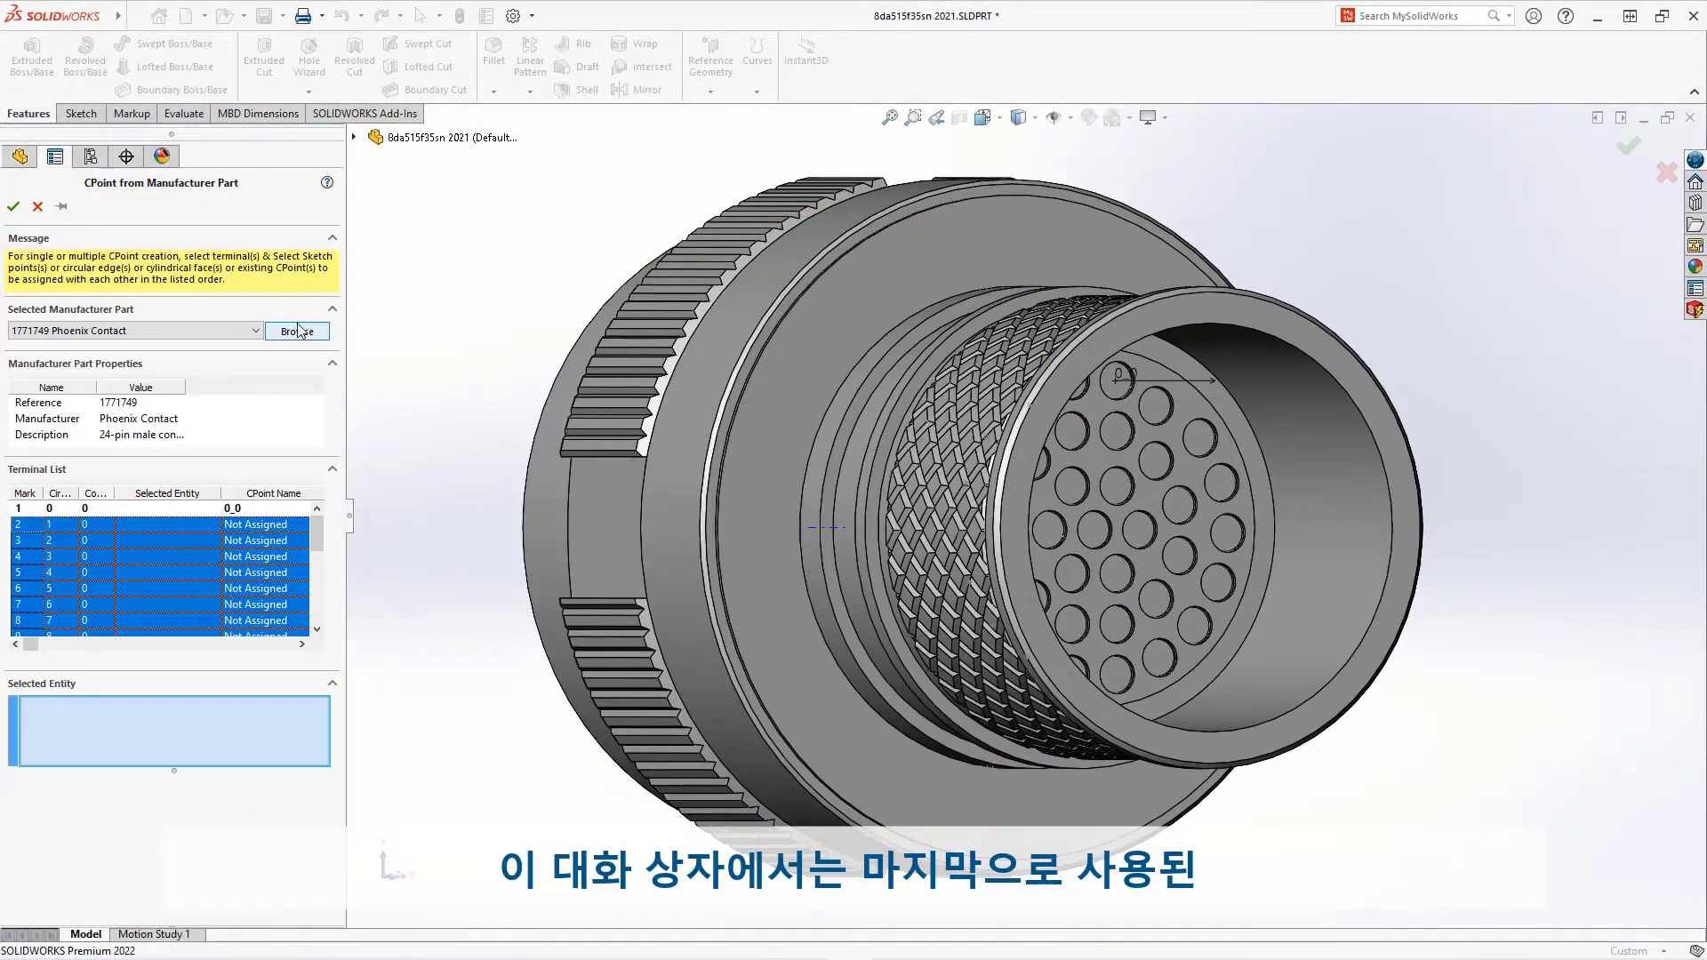
Step: Search the manufacturer part library for base connectors with the manufacturer and reference filters cleared, and close the selection without choosing a part
{"action": "left_click", "coordinate": [297, 331]}
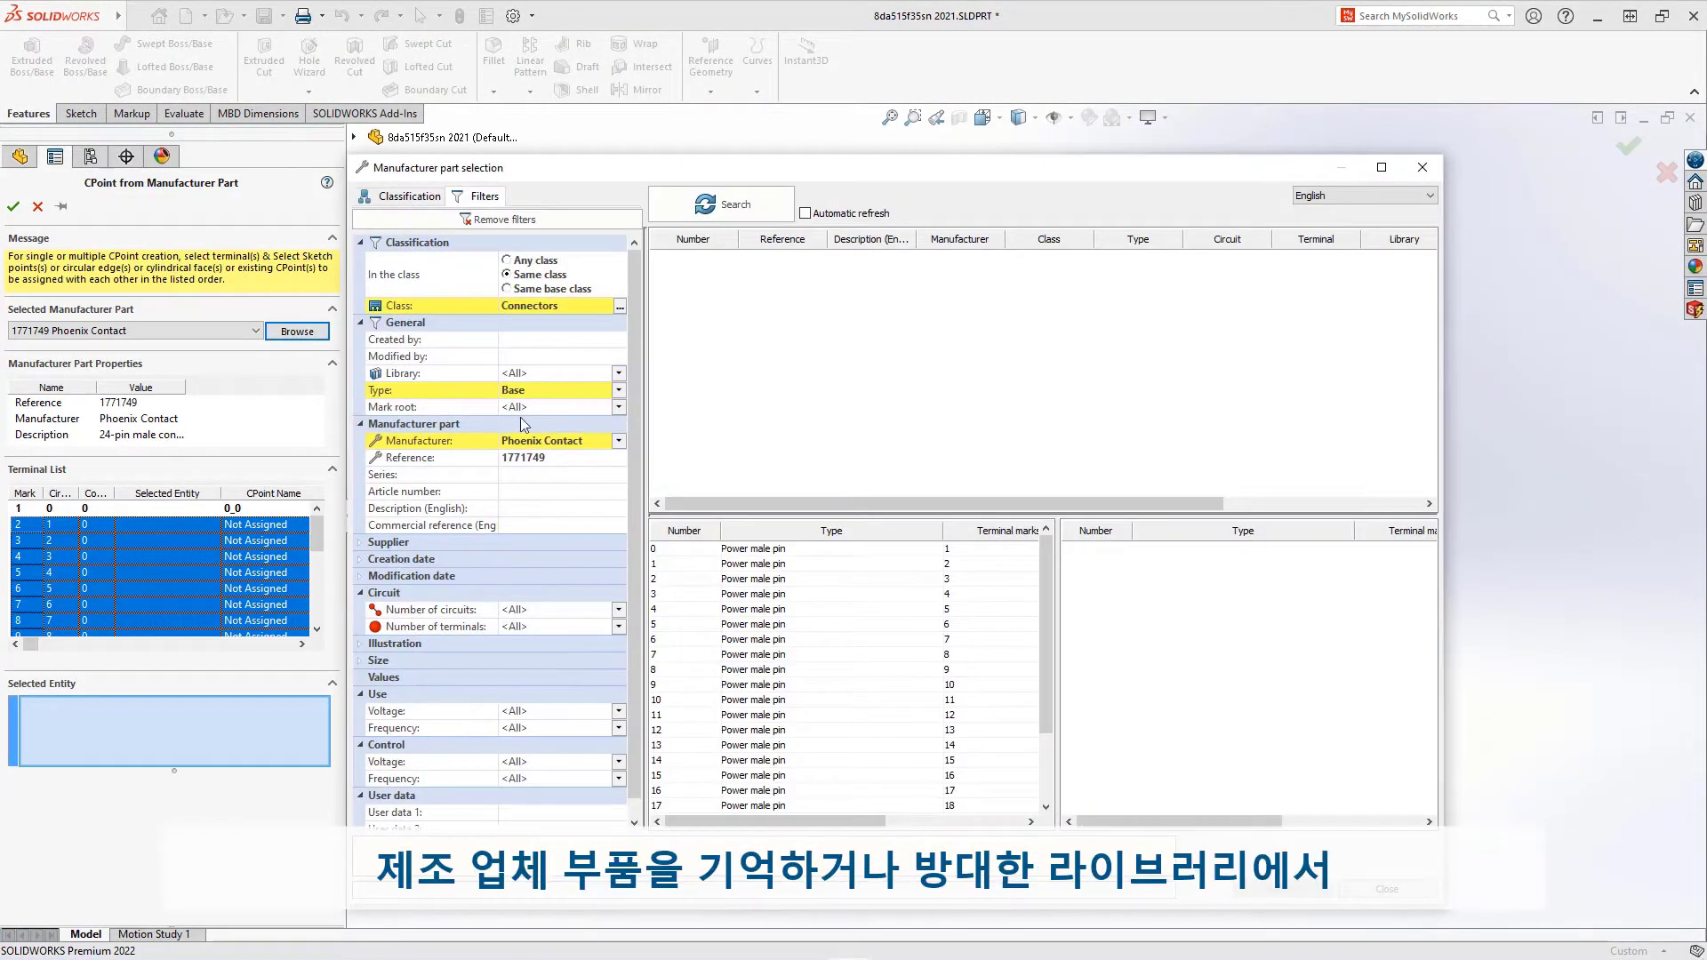
{"action": "left_click", "coordinate": [618, 441]}
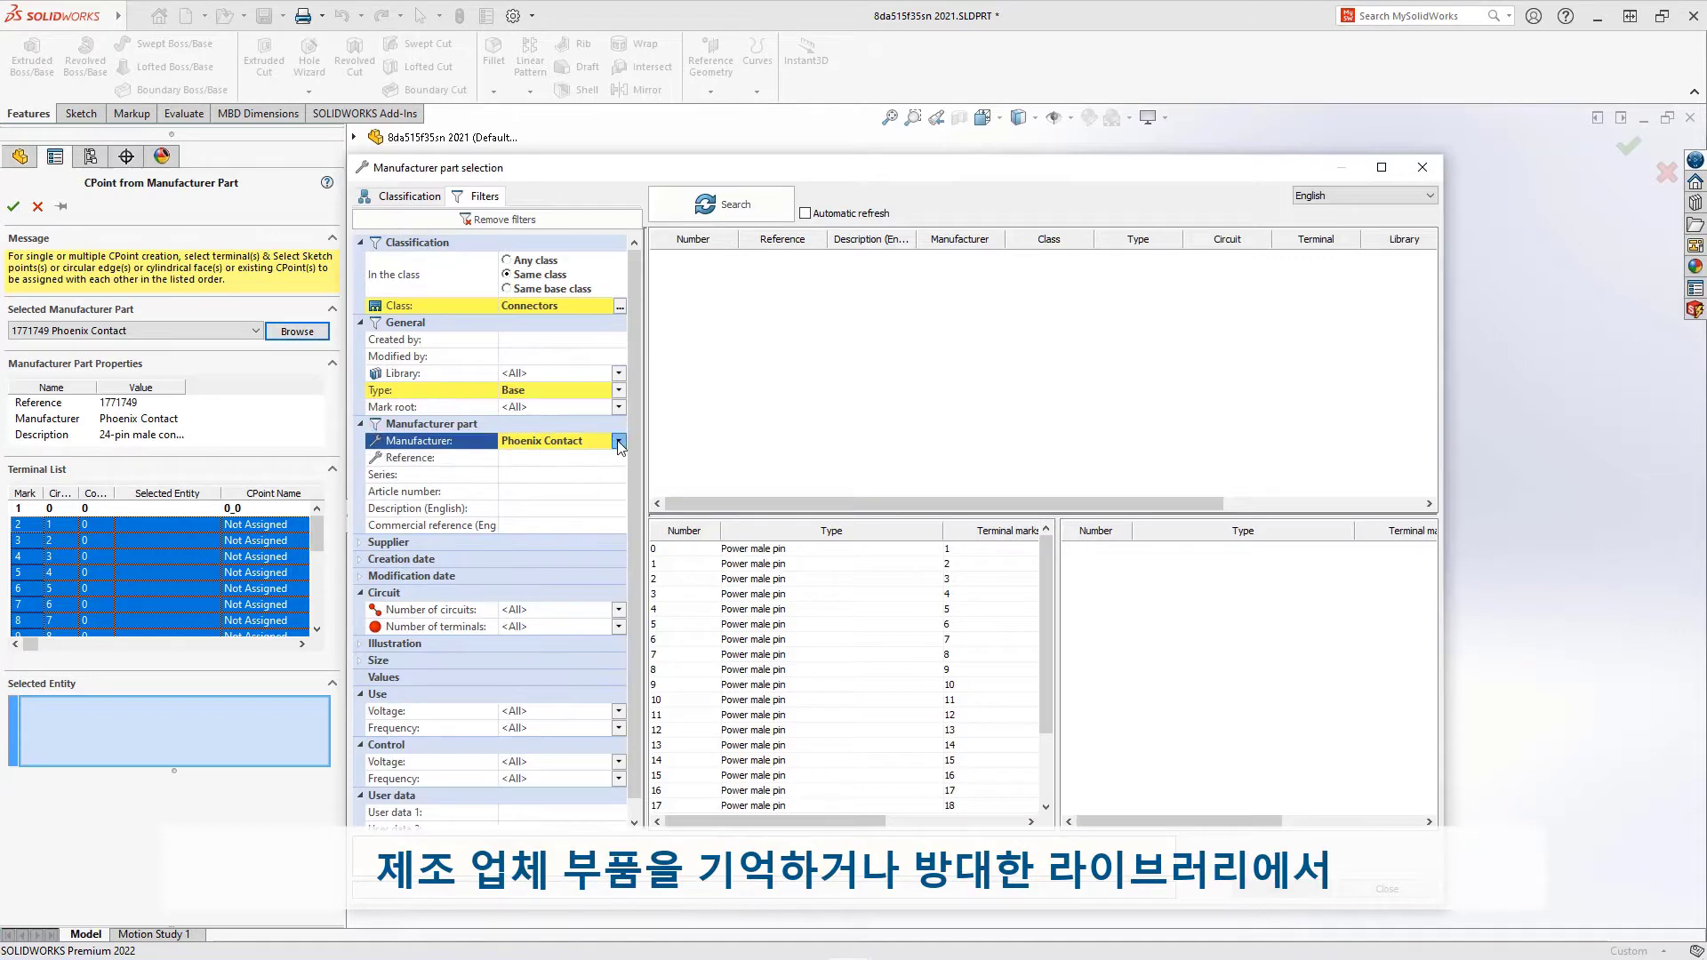
{"action": "left_click_drag", "start_coordinate": [619, 549], "coordinate": [619, 463]}
{"action": "left_click", "coordinate": [533, 460]}
{"action": "left_click", "coordinate": [721, 207]}
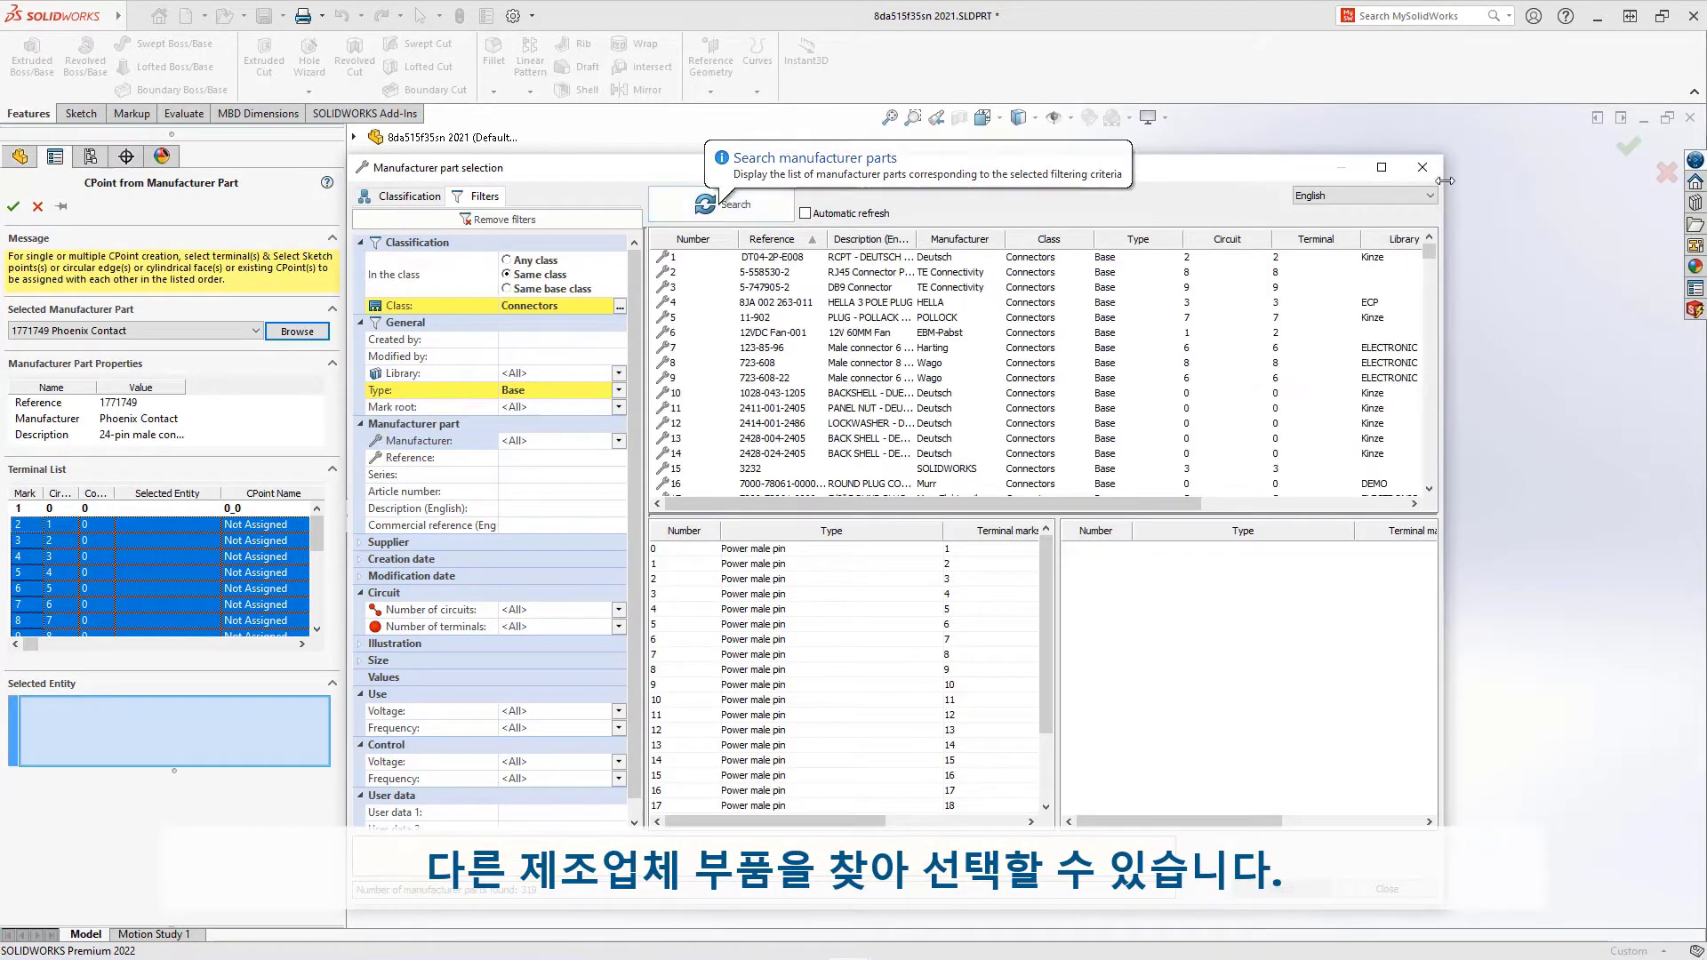
{"action": "left_click", "coordinate": [1423, 167]}
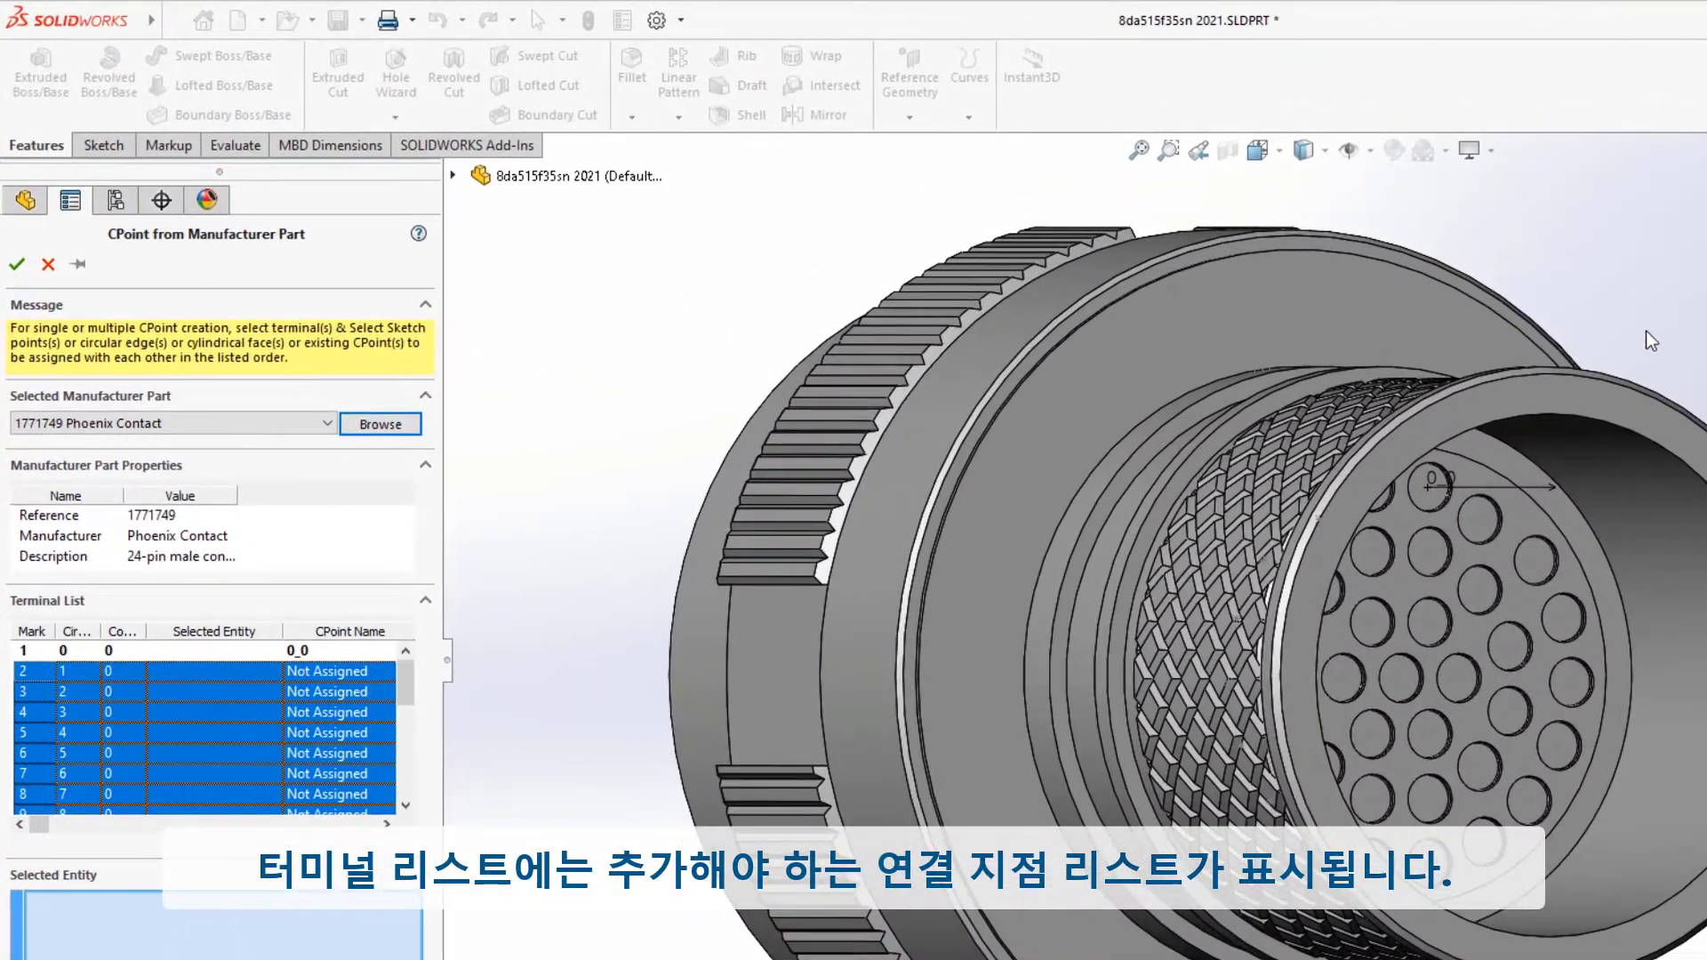
Step: Assign Point9, Point11 and Point13 of Sketch1 to the terminals marked 2, 3 and 4 and create their connection points
{"action": "left_click", "coordinate": [1480, 520]}
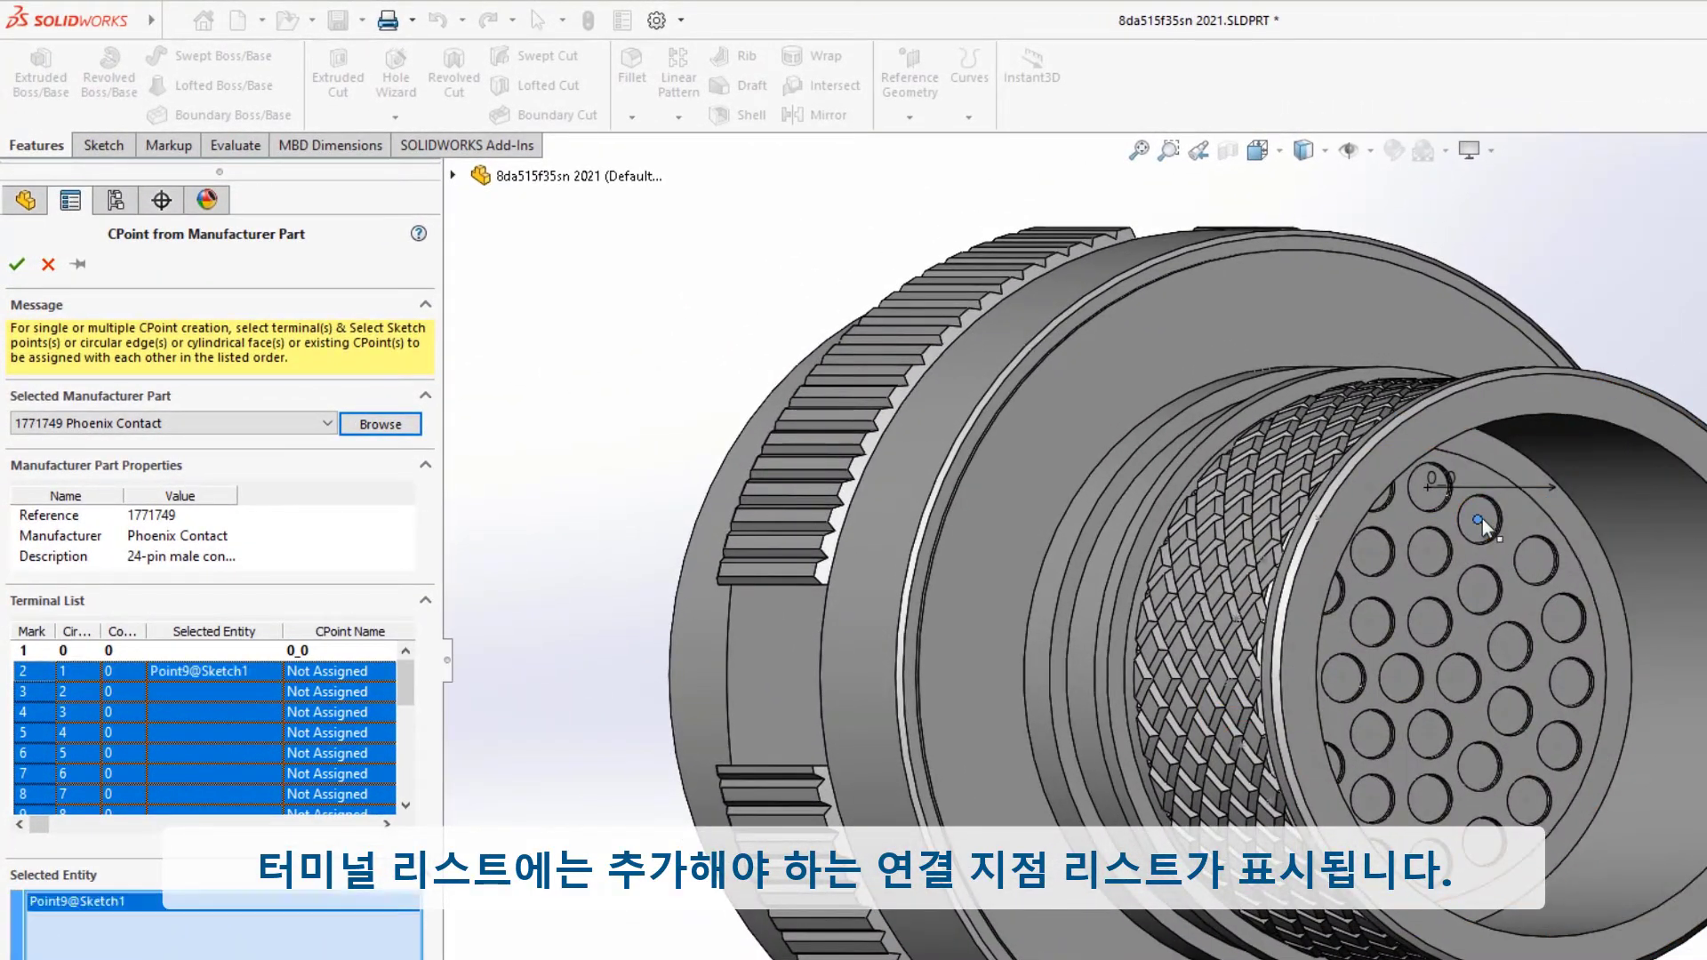
{"action": "left_click", "coordinate": [1533, 560]}
{"action": "left_click", "coordinate": [1563, 618]}
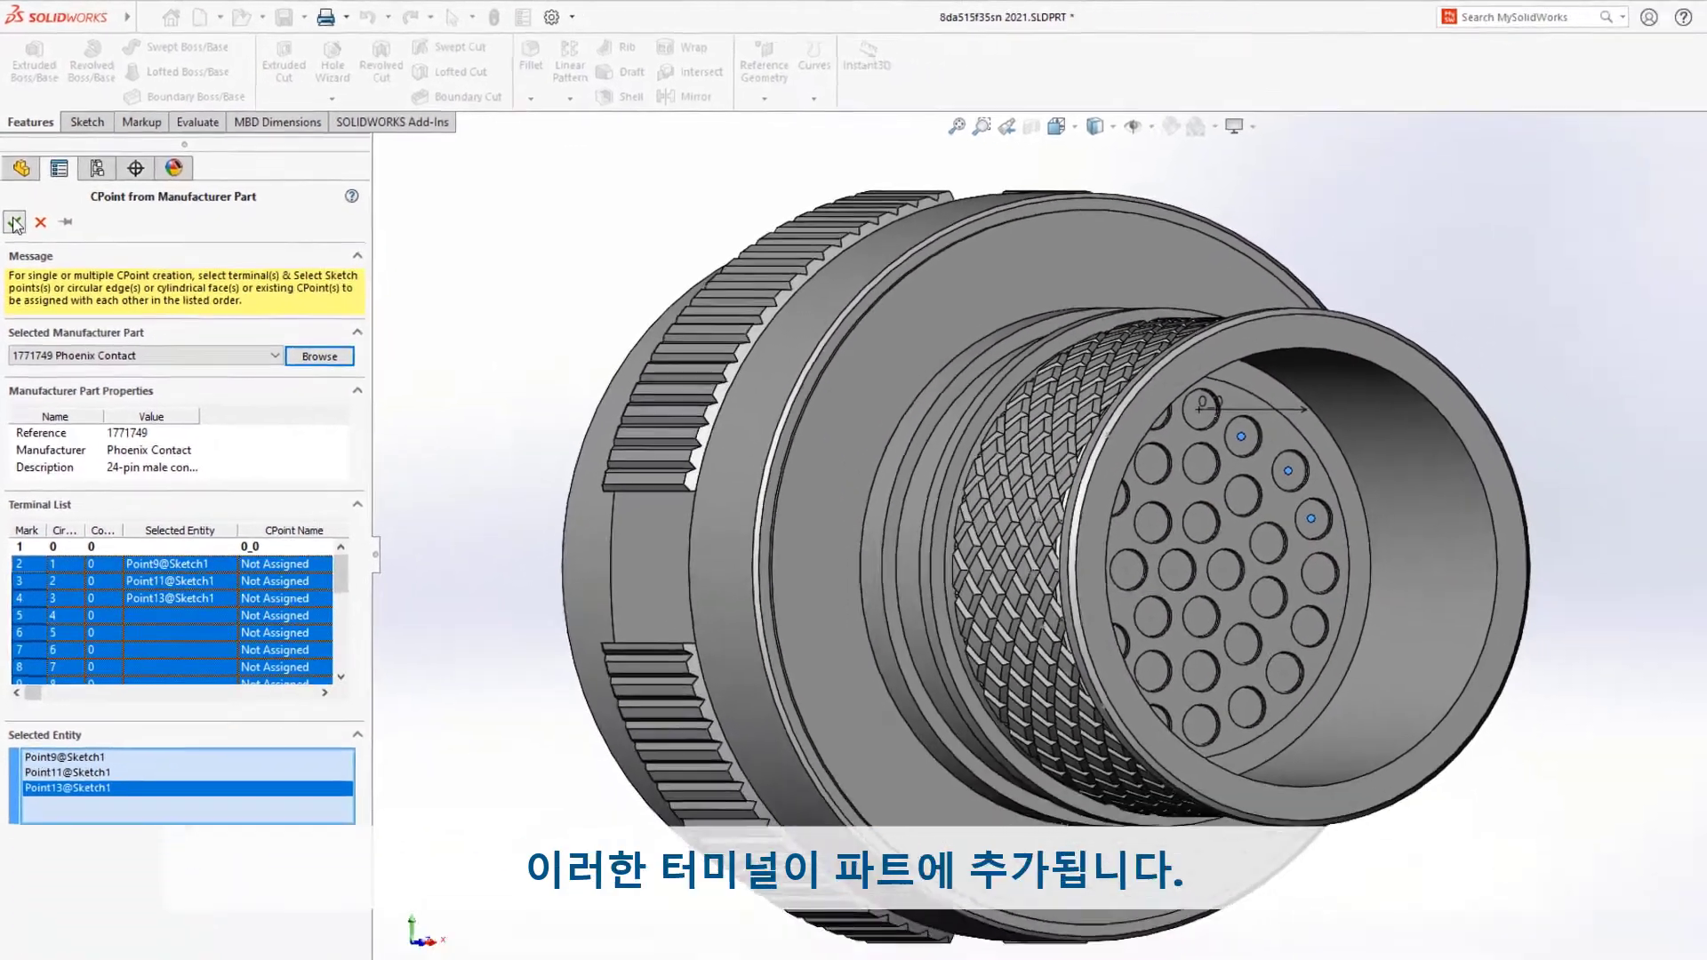
{"action": "left_click", "coordinate": [17, 264]}
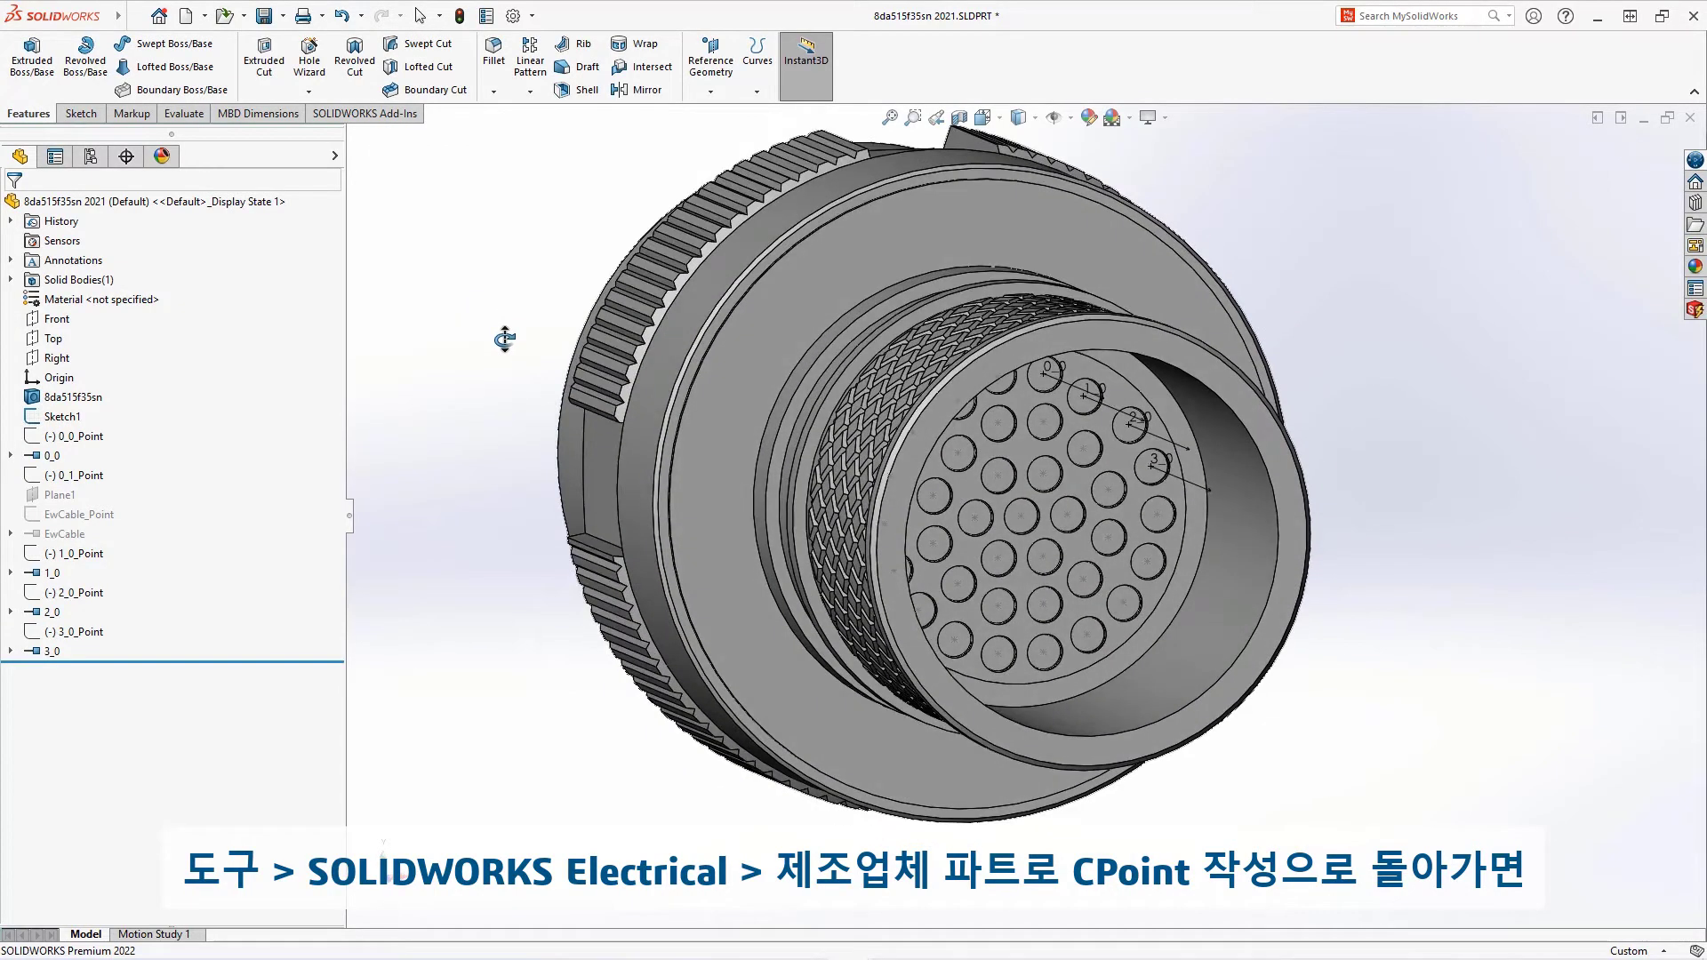
Step: Reopen connection point creation from the manufacturer part to review the placed and remaining terminals
{"action": "left_click", "coordinate": [279, 16]}
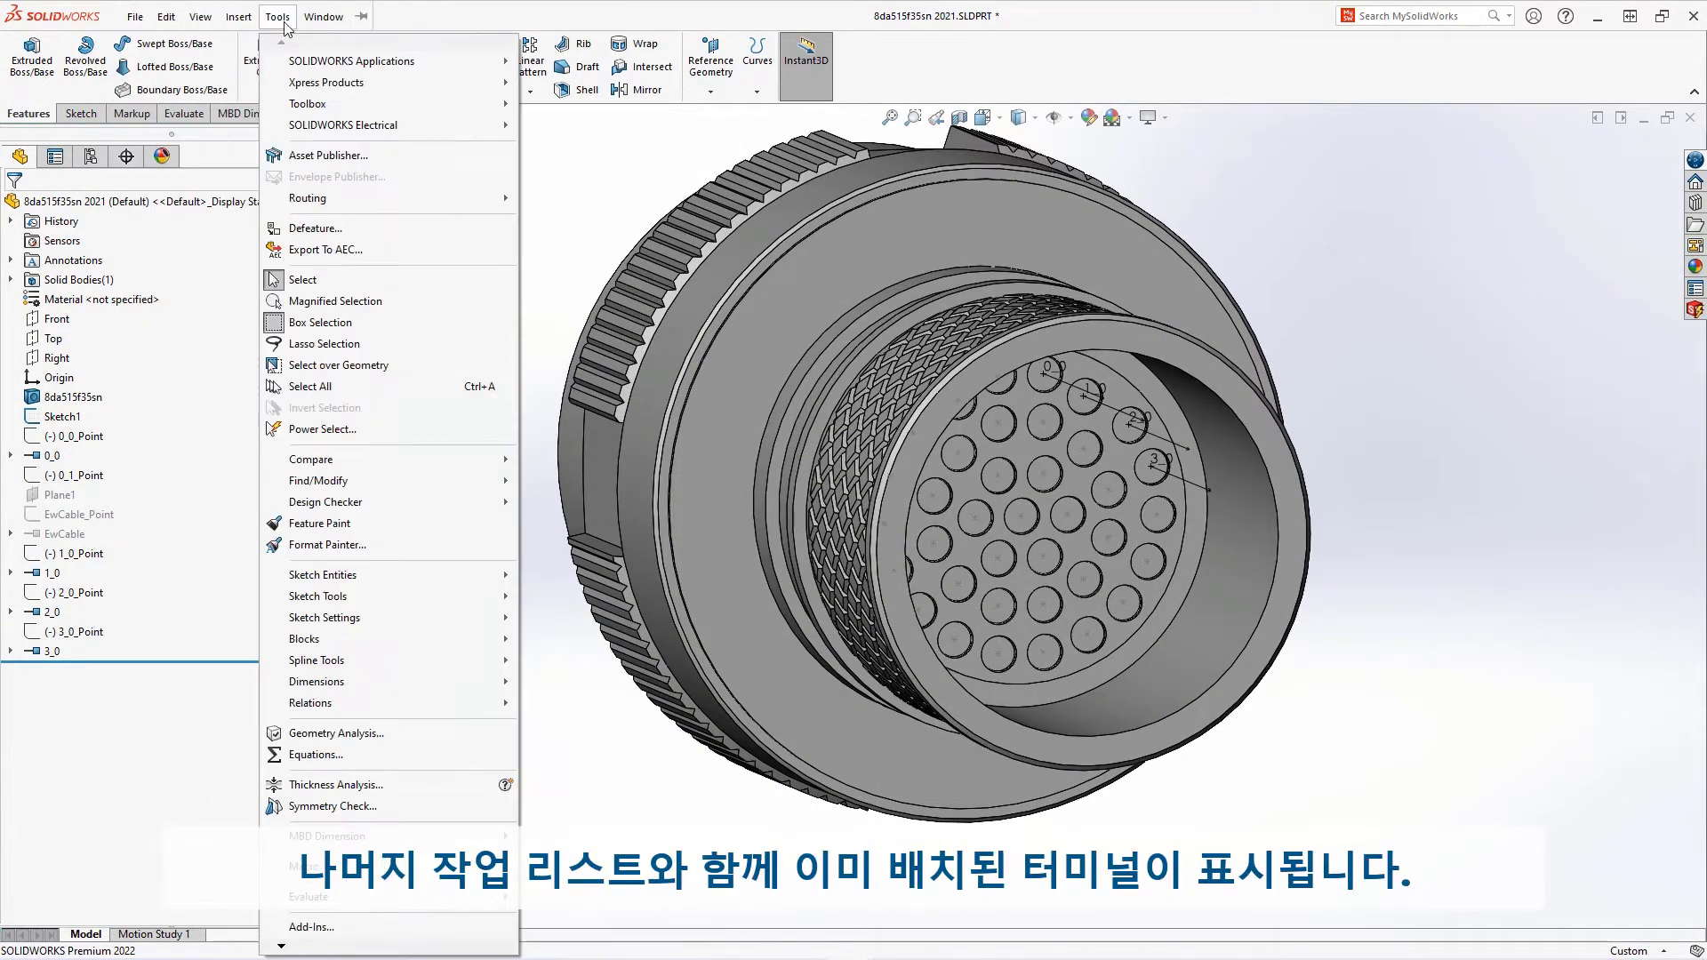
{"action": "left_click", "coordinate": [613, 326]}
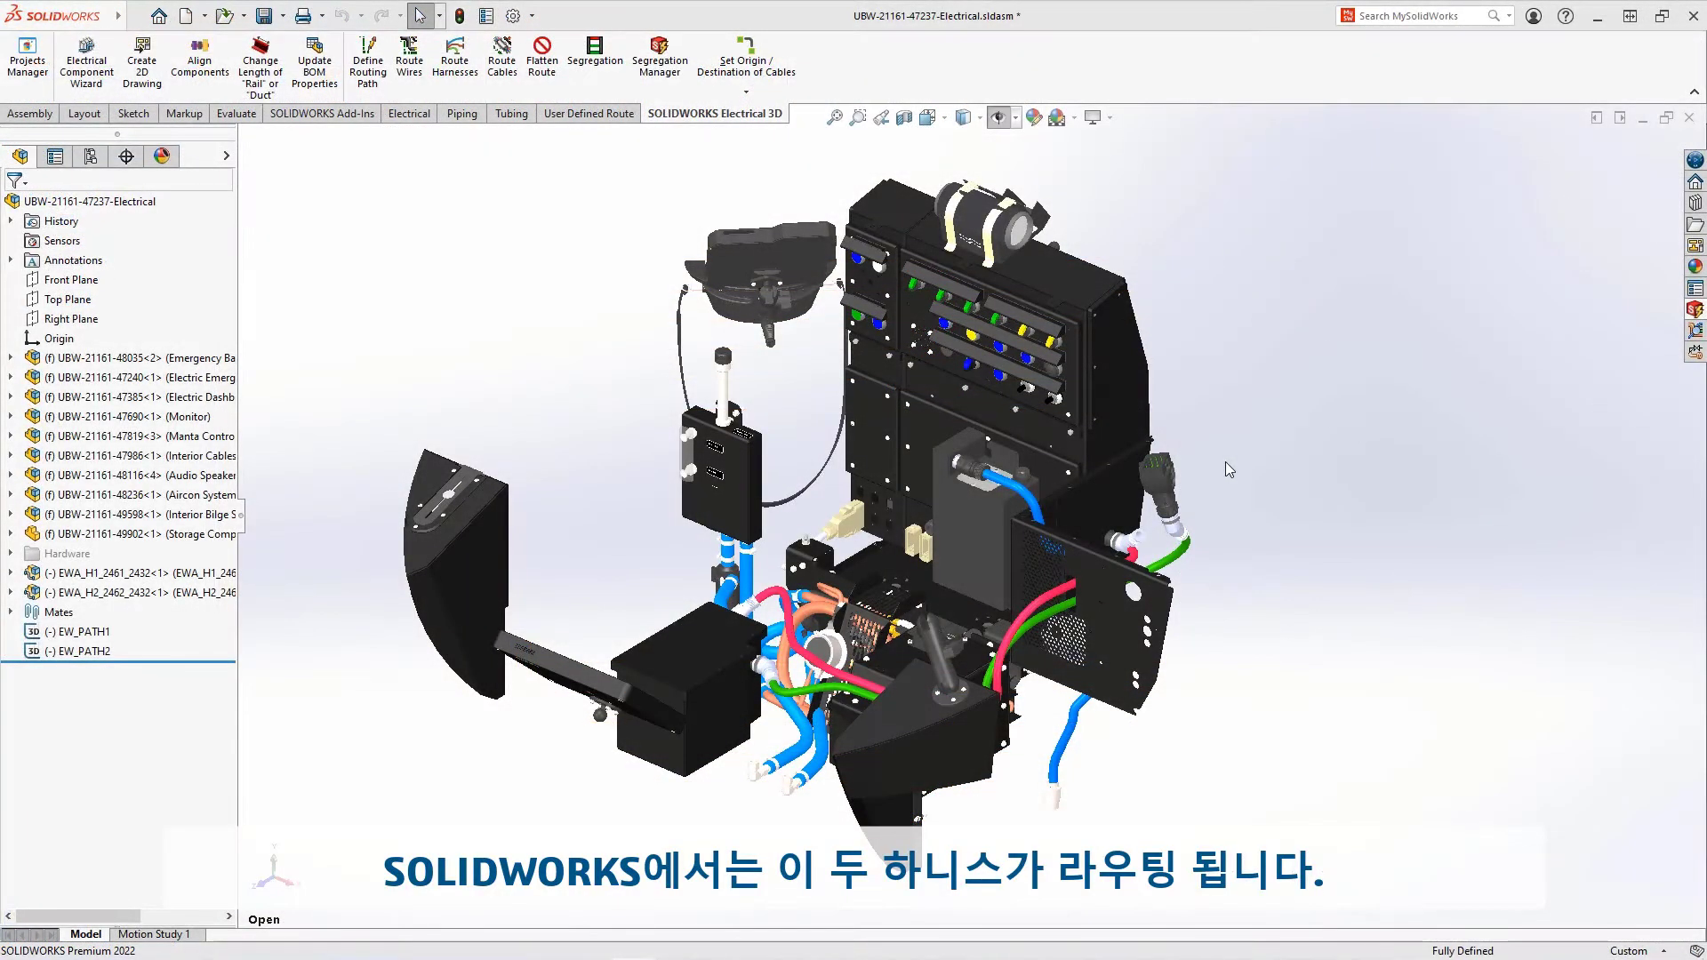
Step: Examine the routed harness connectors up close and open the electrical inline components folder of the routing design library
{"action": "left_click", "coordinate": [857, 123]}
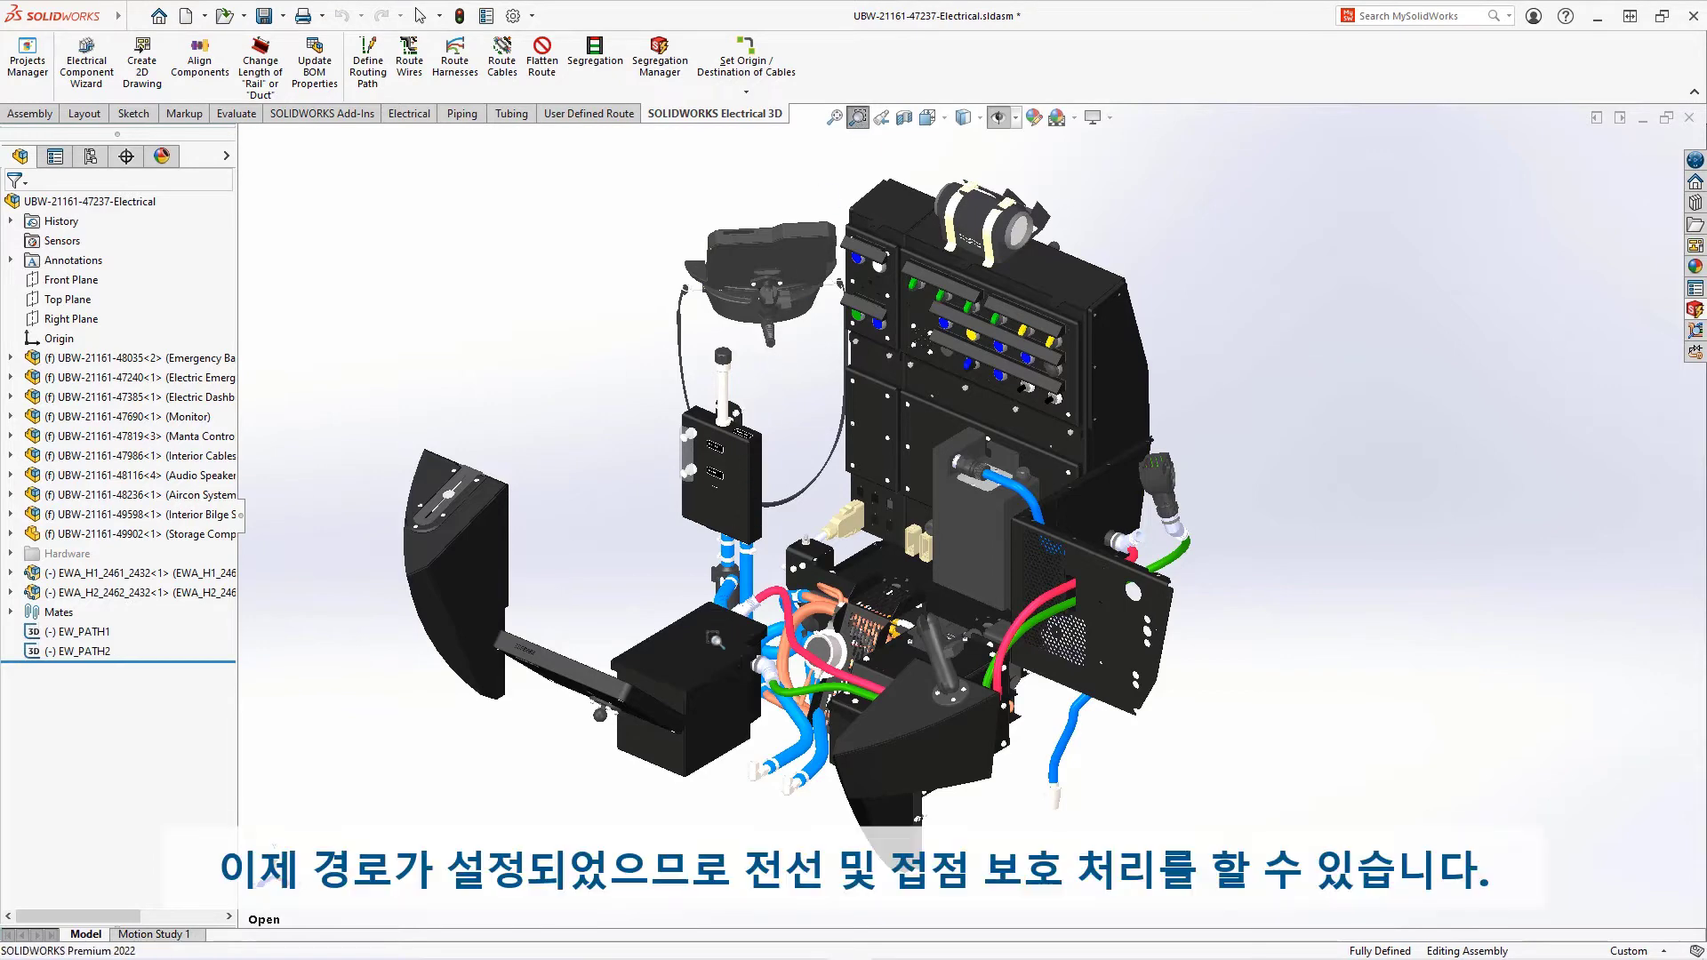
{"action": "left_click_drag", "start_coordinate": [693, 692], "coordinate": [809, 538]}
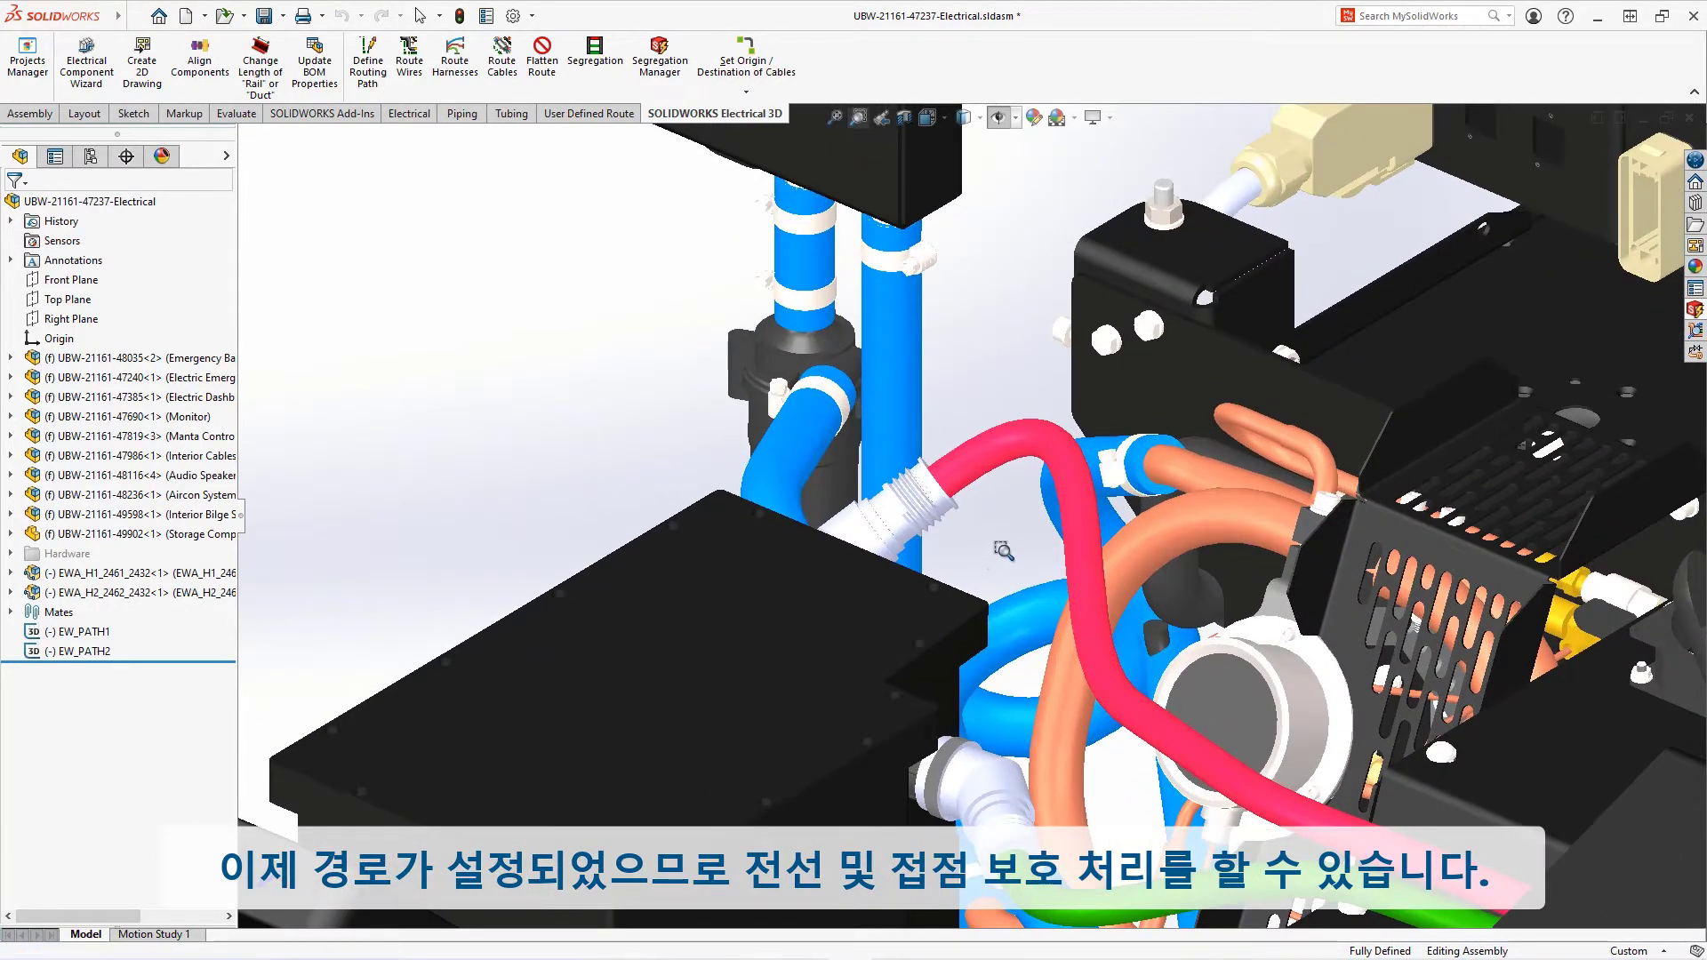
{"action": "key", "text": "Escape"}
{"action": "middle_click_drag", "start_coordinate": [1004, 552], "coordinate": [897, 506]}
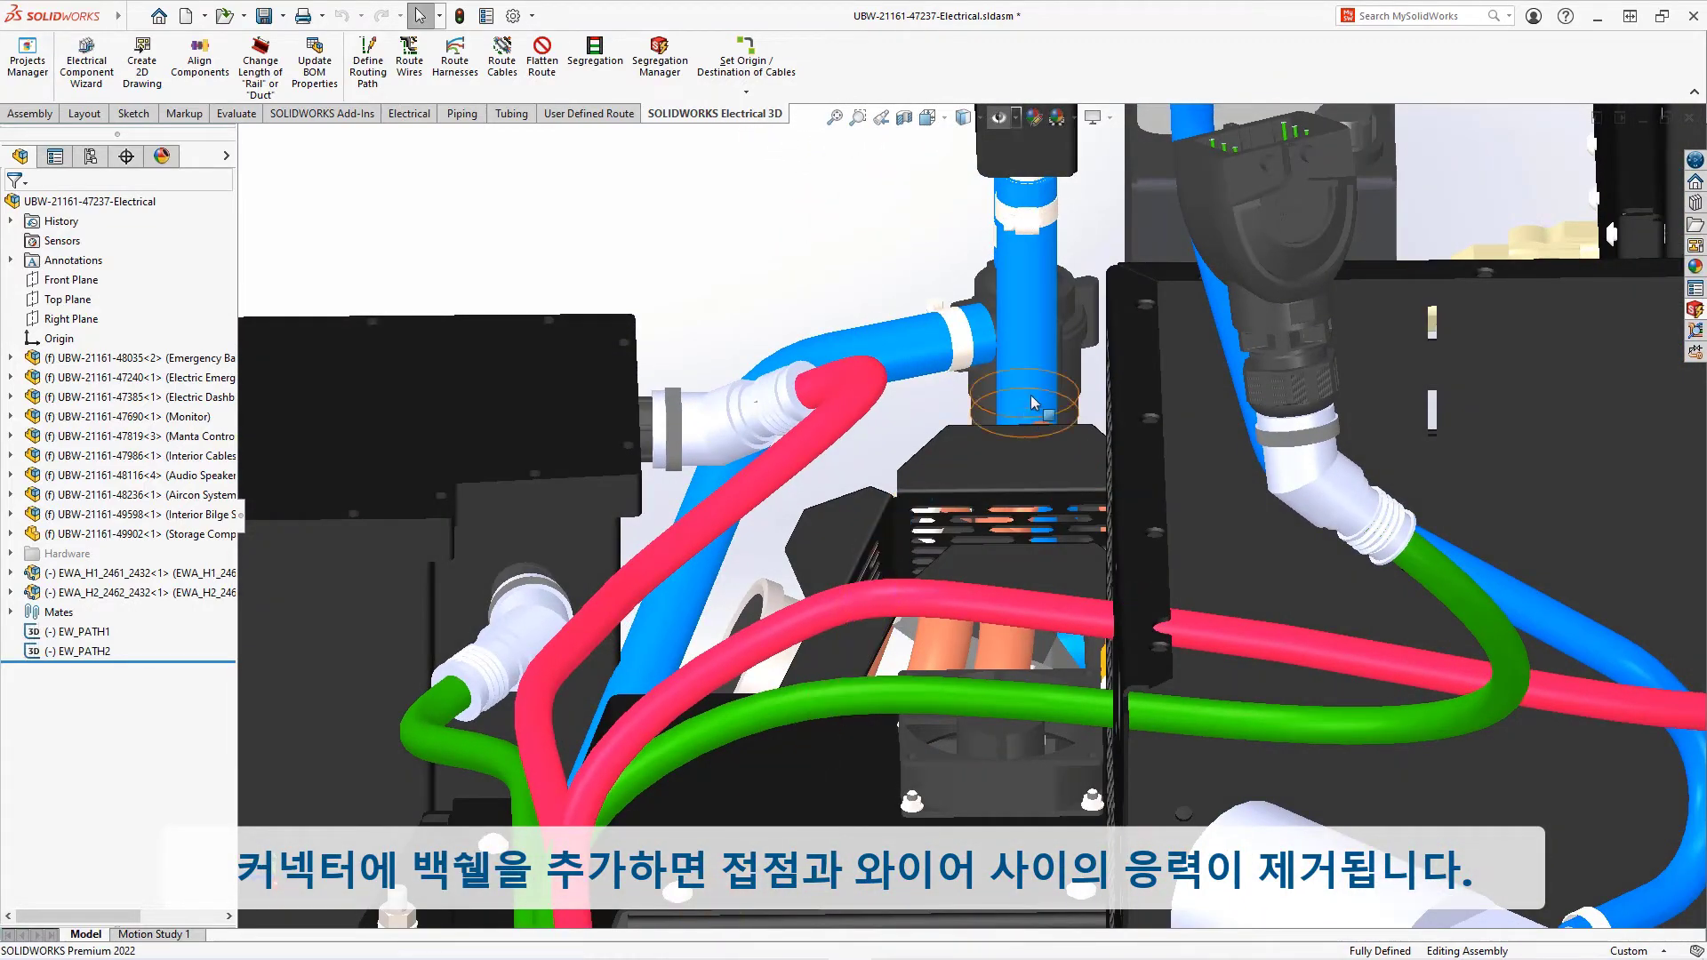
{"action": "left_click", "coordinate": [1696, 203]}
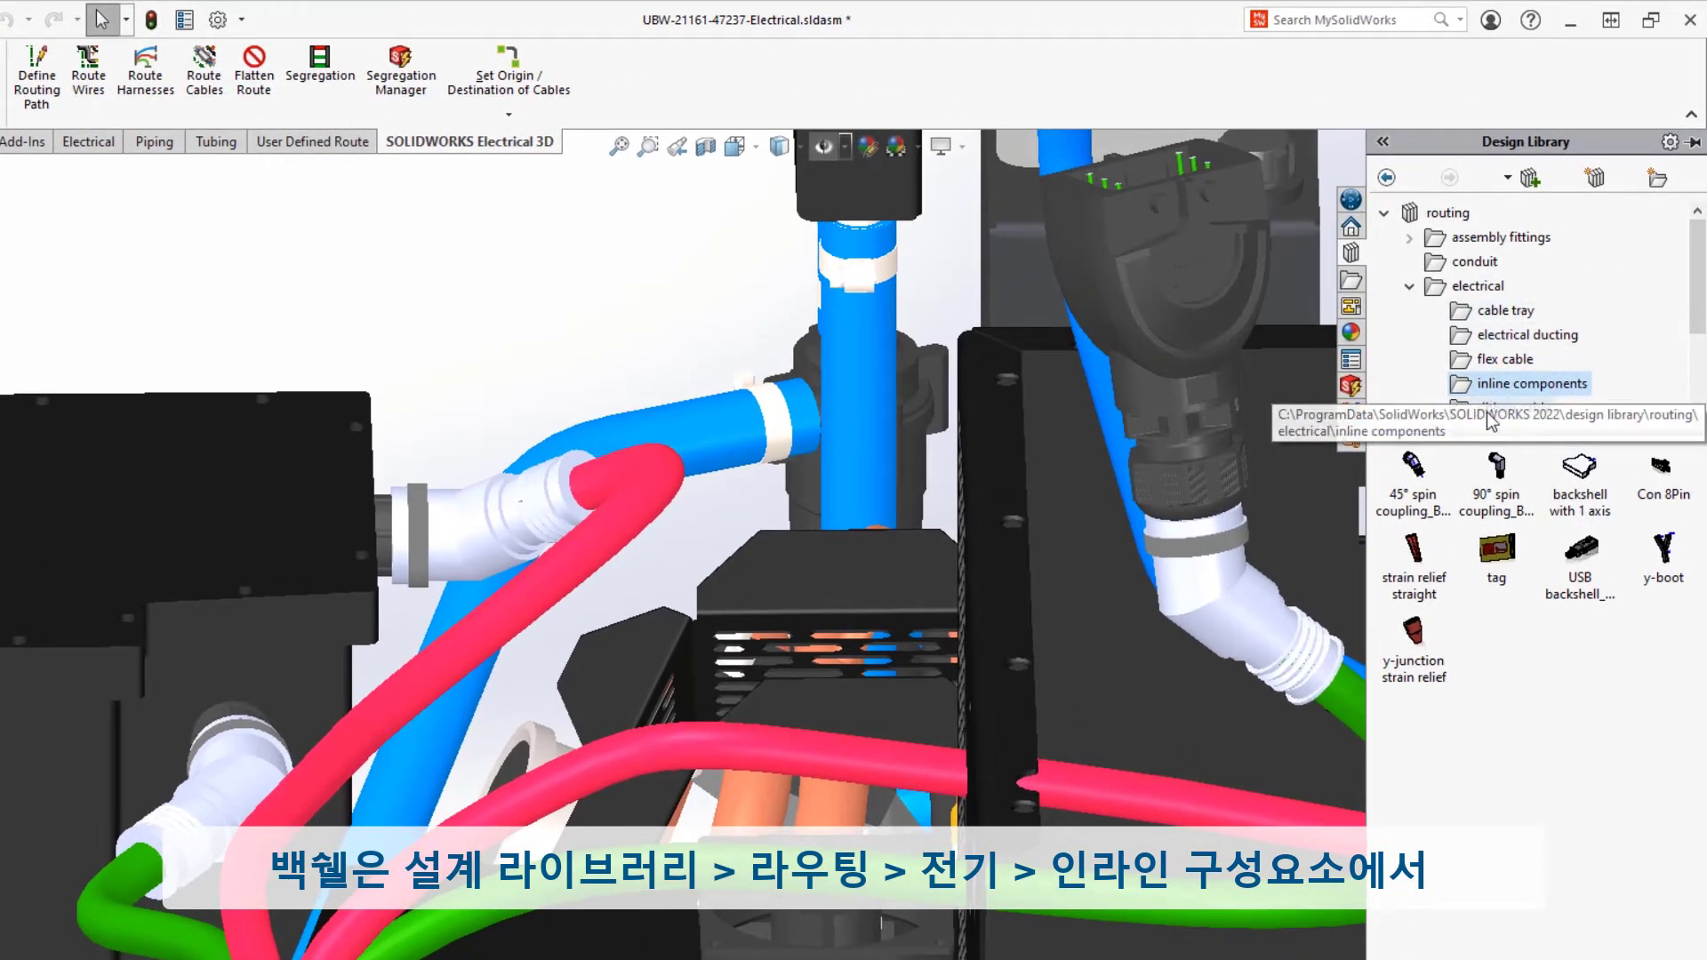
{"action": "mouse_move", "coordinate": [1417, 467]}
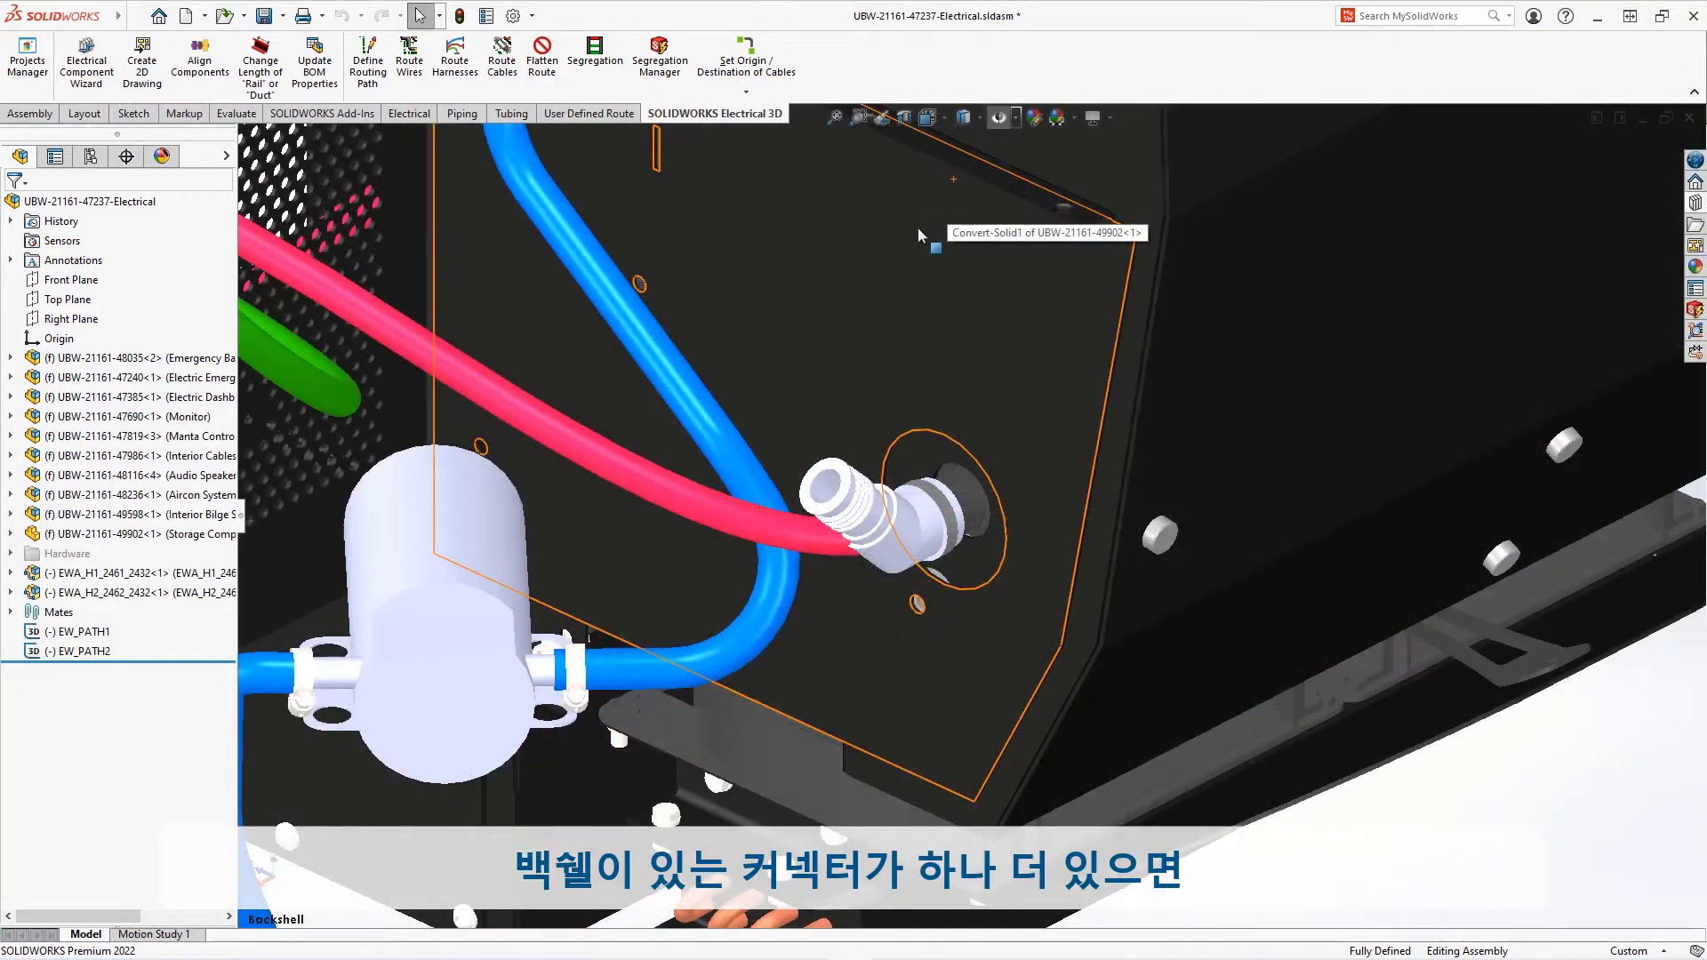
Step: Edit the pink cable's route to align Spline23 with Axis 1 of the 45° spin coupling backshell, and exit the route
{"action": "left_click", "coordinate": [701, 511]}
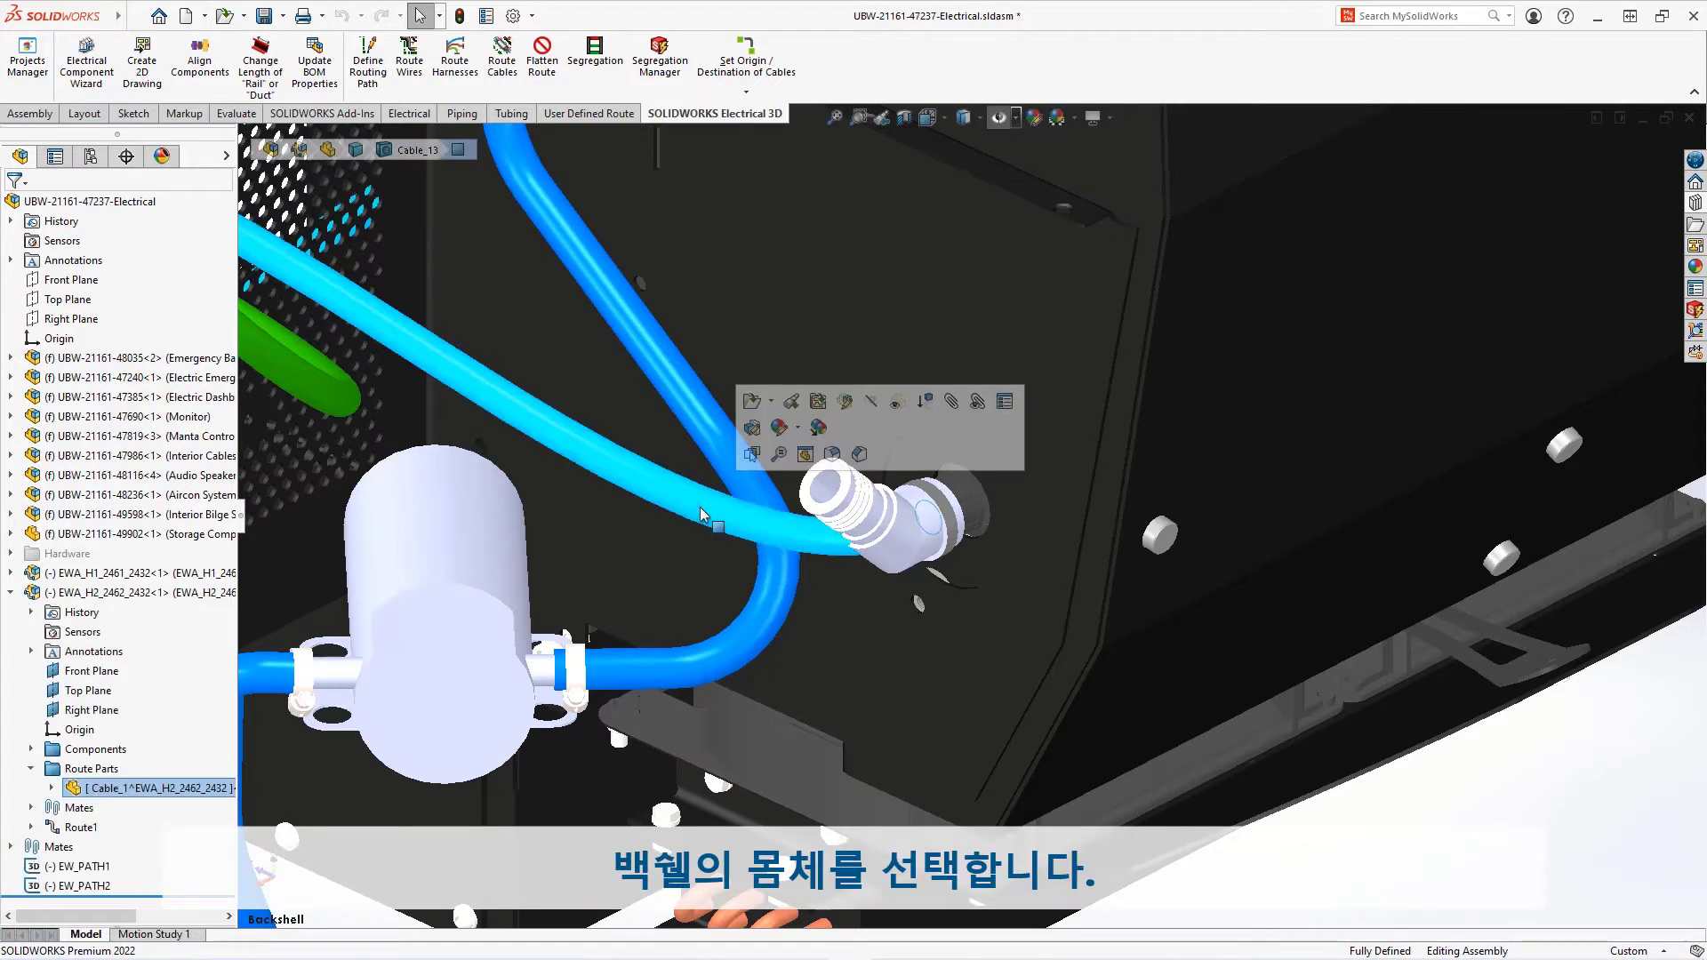
{"action": "right_click", "coordinate": [701, 511]}
{"action": "left_click", "coordinate": [757, 425]}
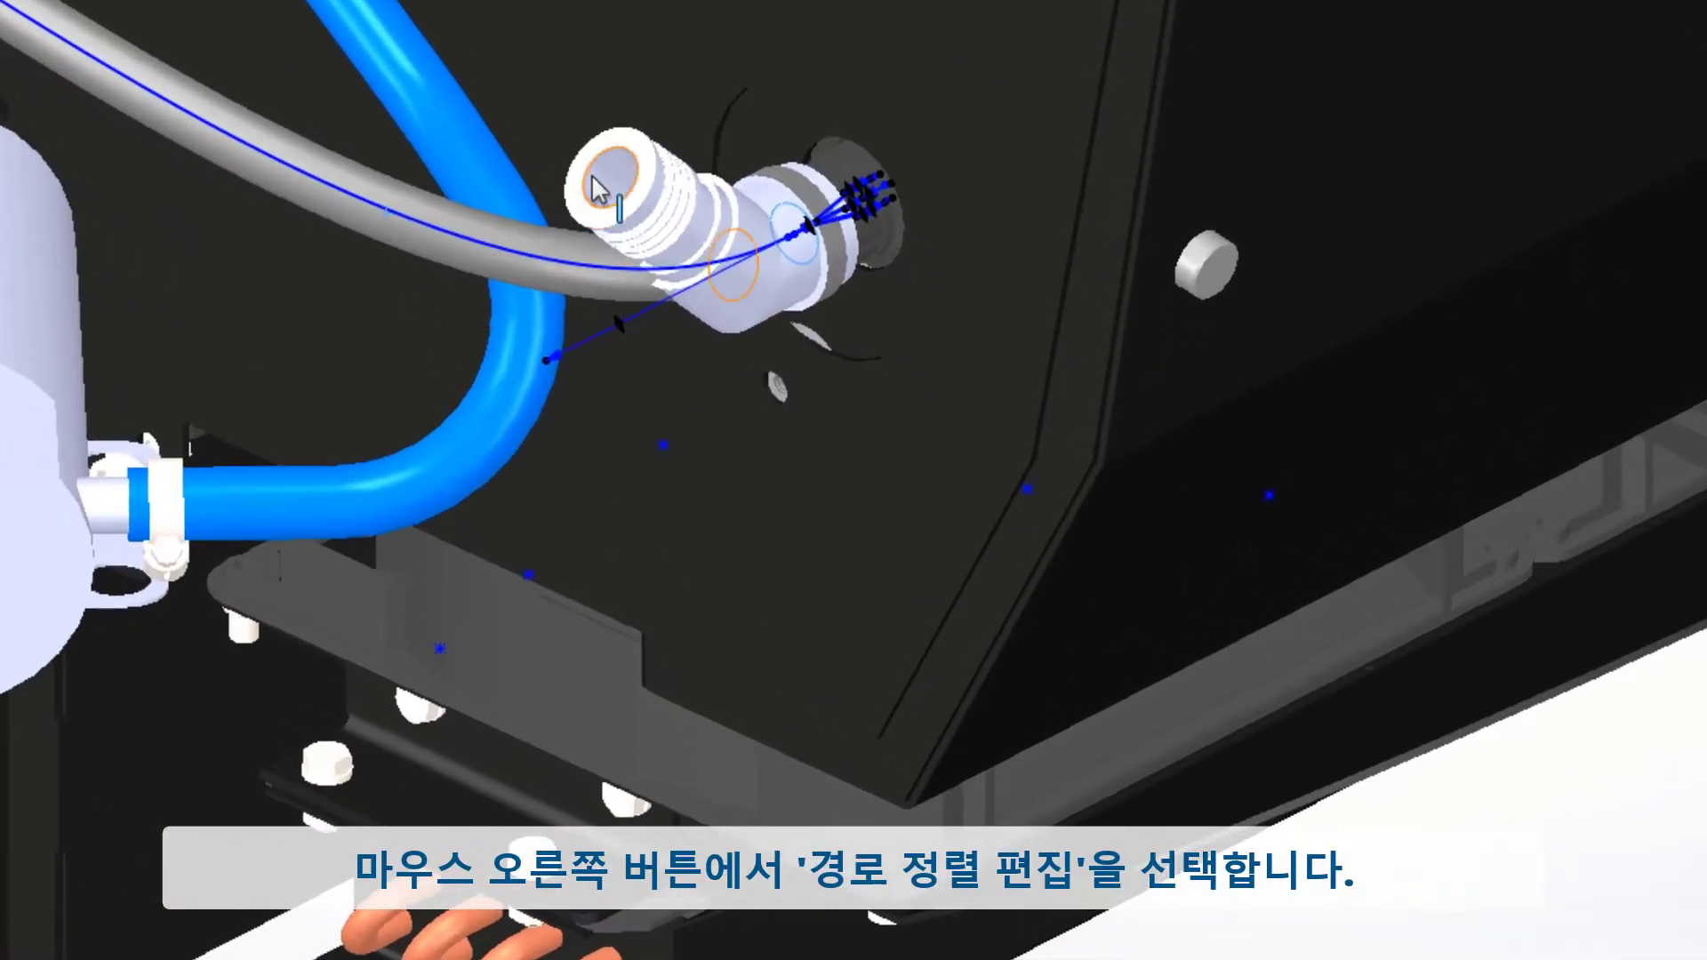
{"action": "right_click", "coordinate": [725, 302]}
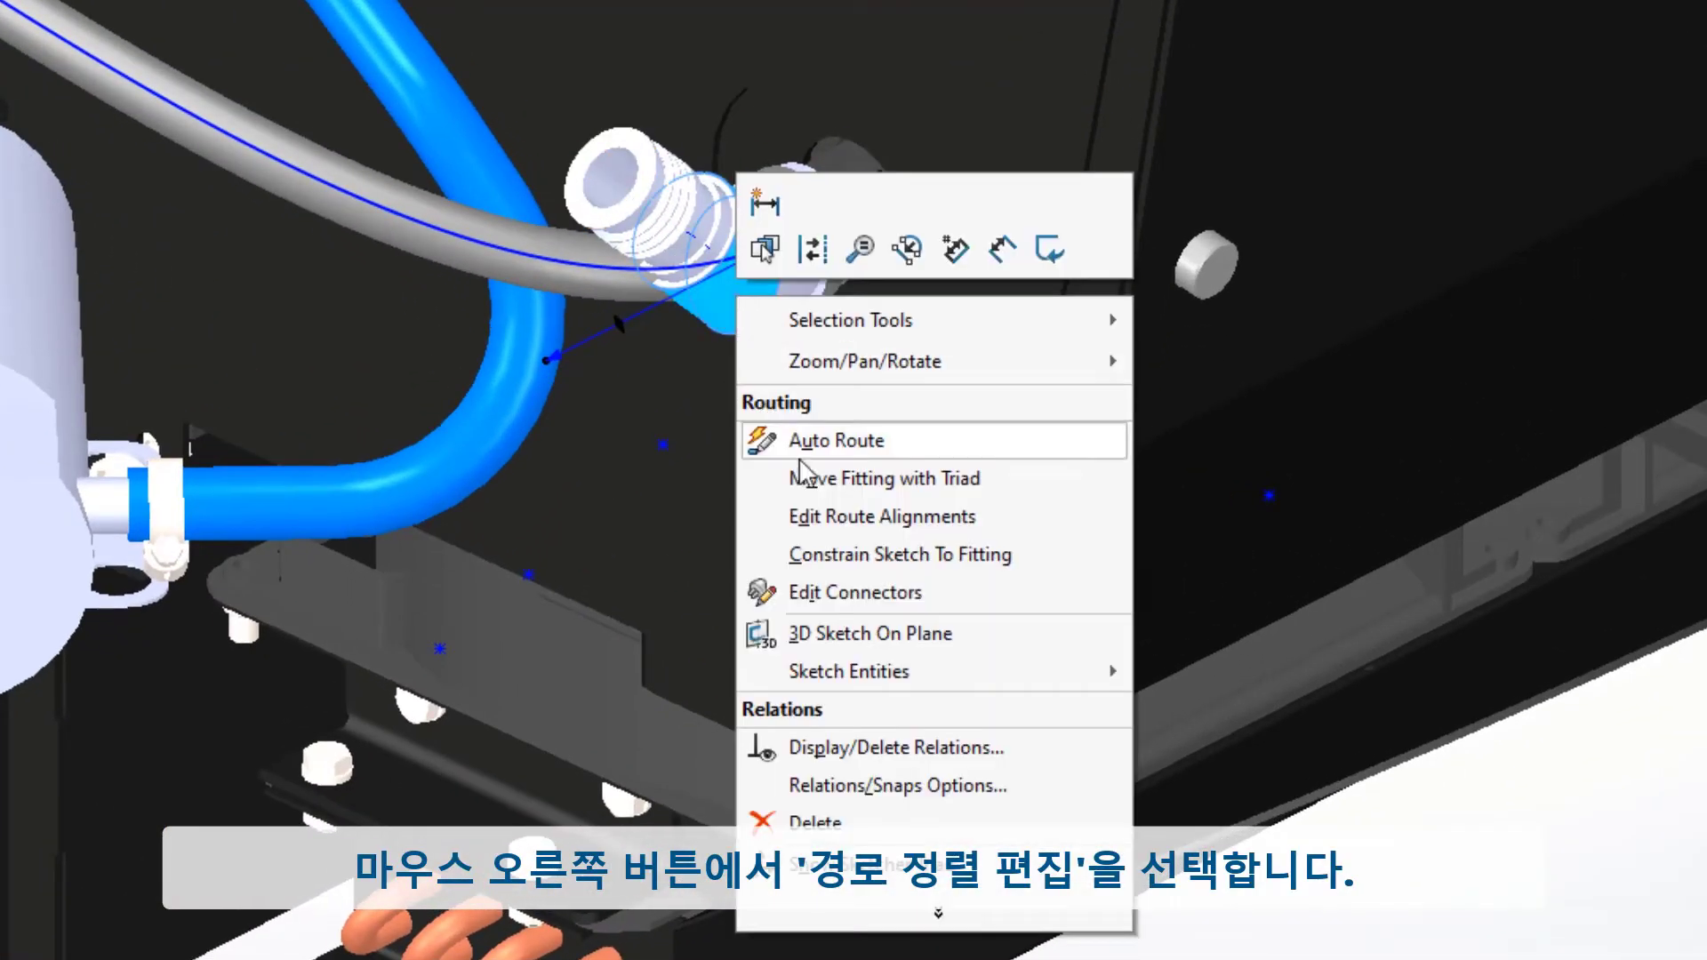
{"action": "left_click", "coordinate": [843, 519]}
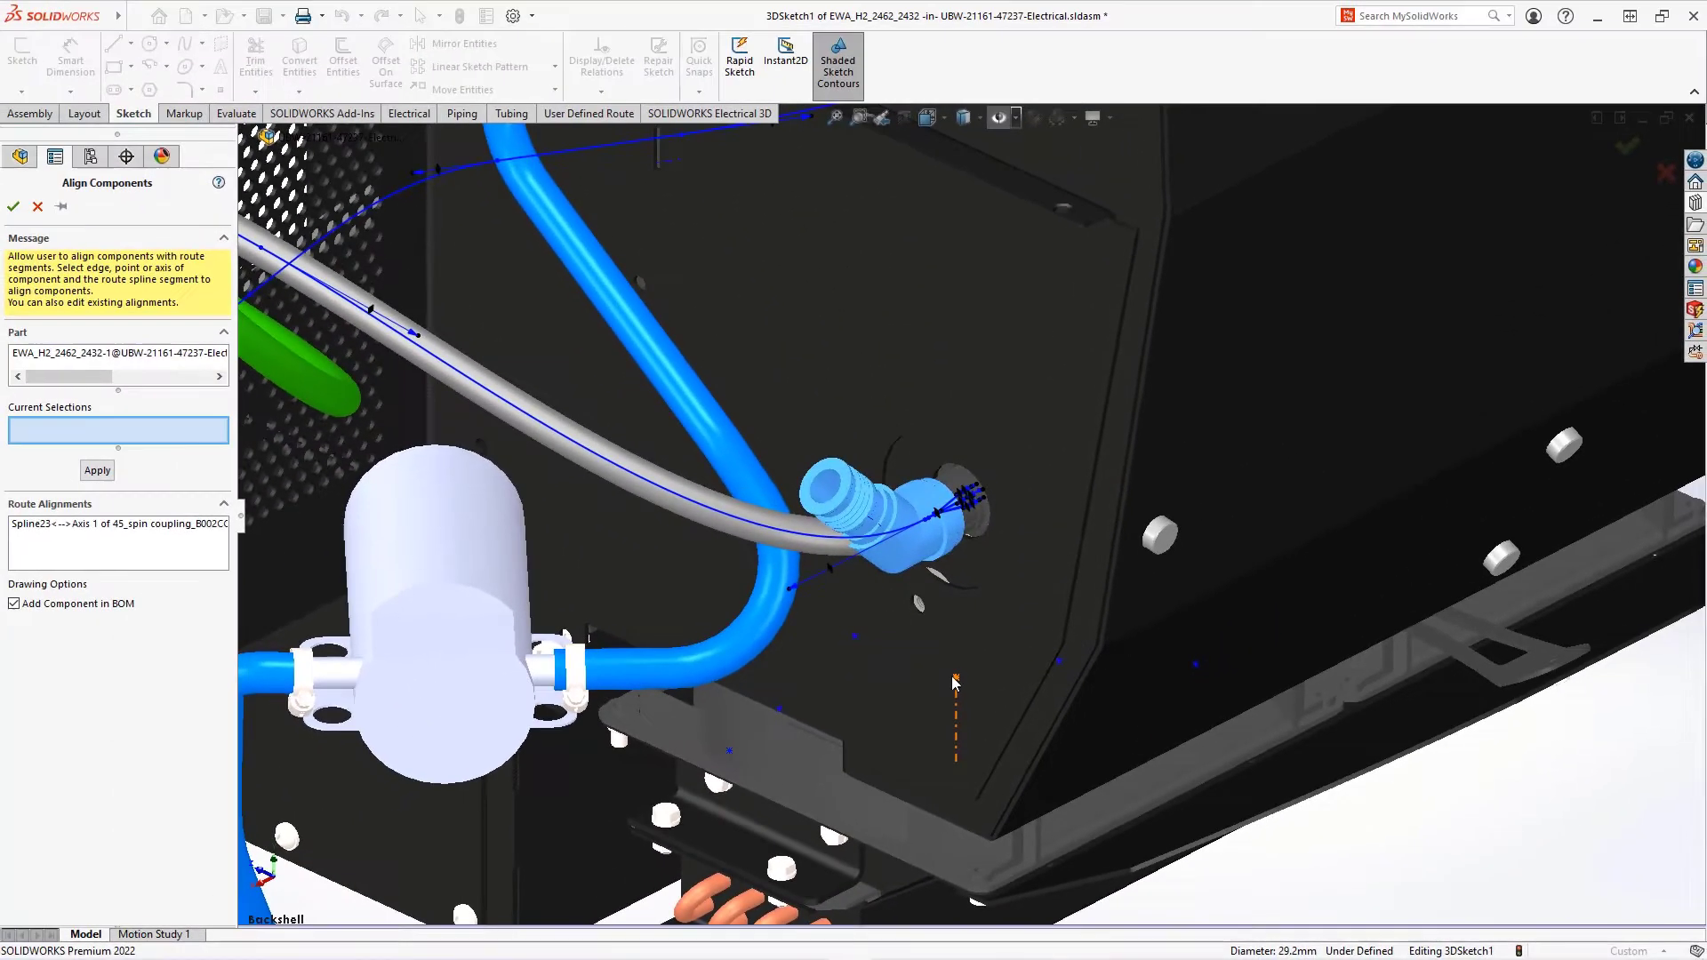
{"action": "left_click", "coordinate": [823, 491]}
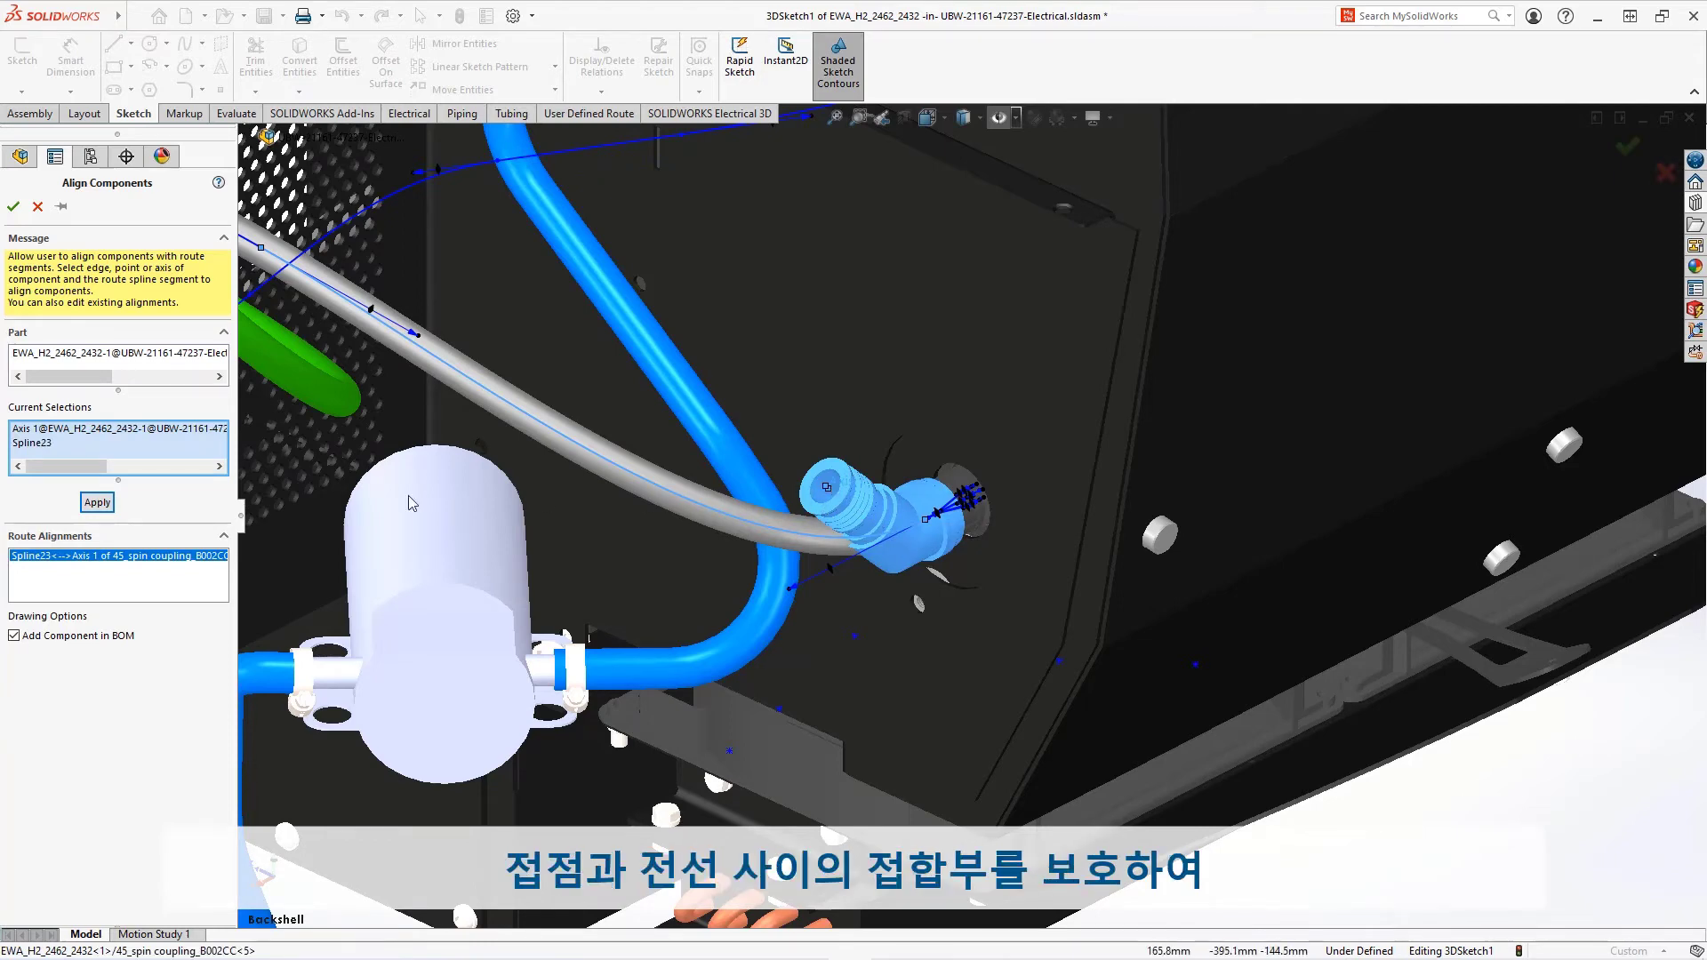
{"action": "left_click", "coordinate": [98, 503]}
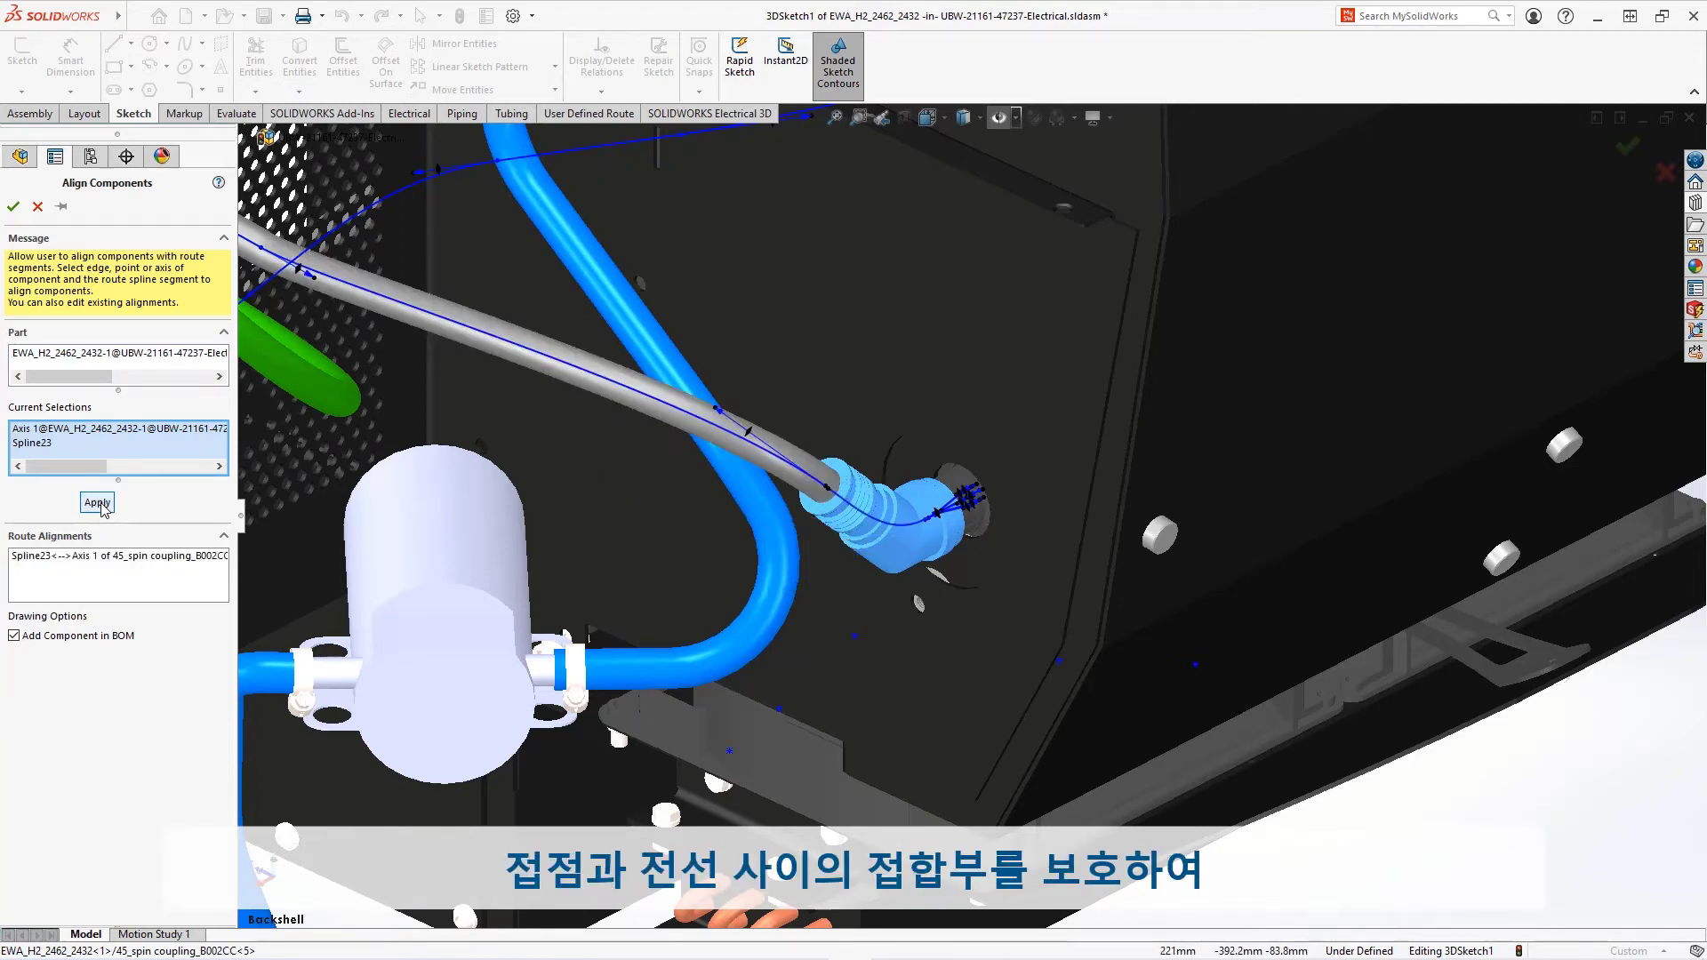
{"action": "left_click", "coordinate": [13, 206]}
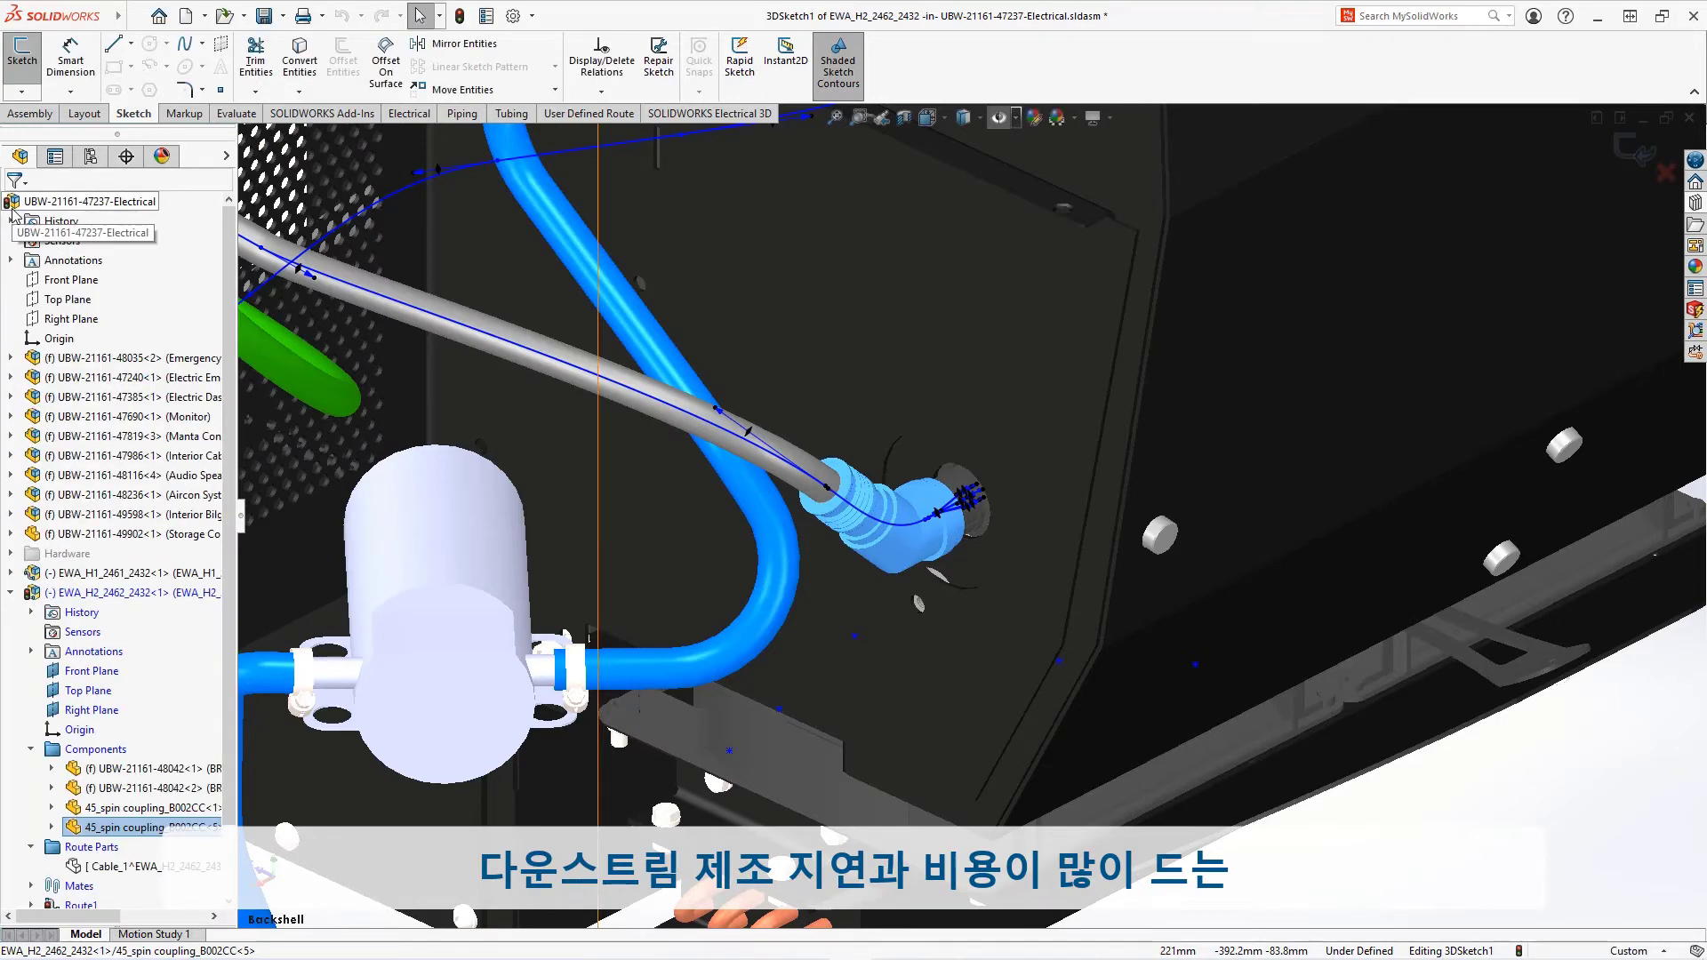
{"action": "left_click", "coordinate": [1643, 157]}
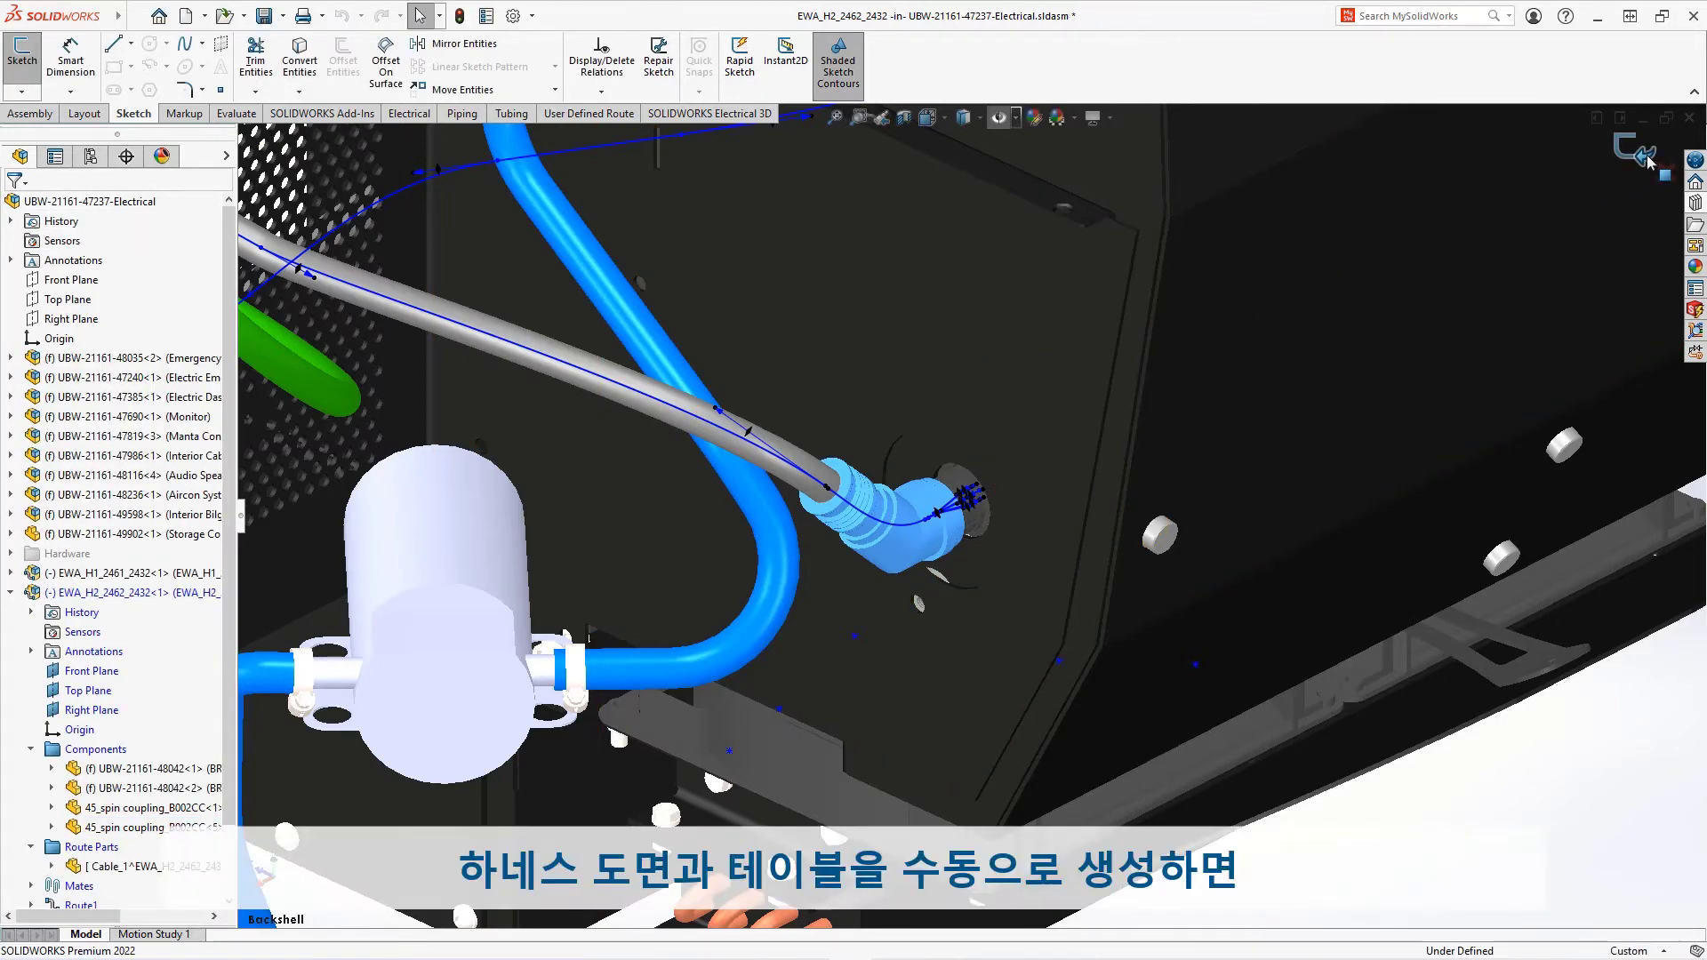
{"action": "left_click", "coordinate": [1647, 159]}
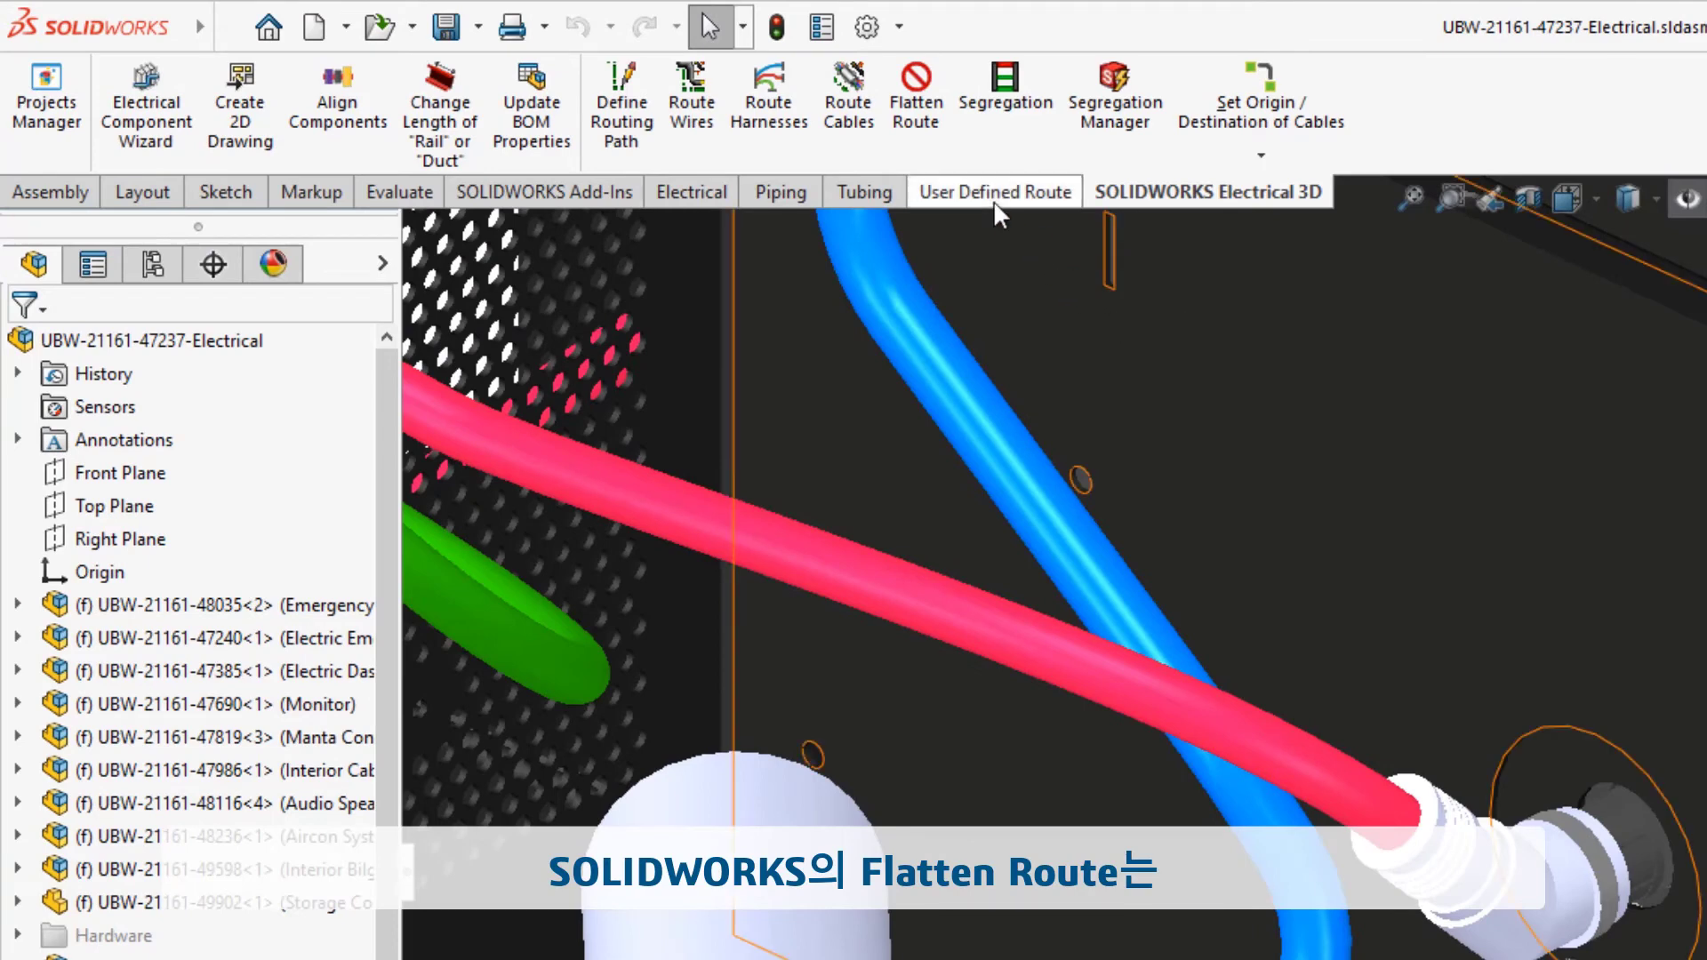
Step: Flatten the EWA_H2_2462_2432-1 harness route using the Manufacture type with Drawing Options enabled
{"action": "left_click", "coordinate": [913, 89]}
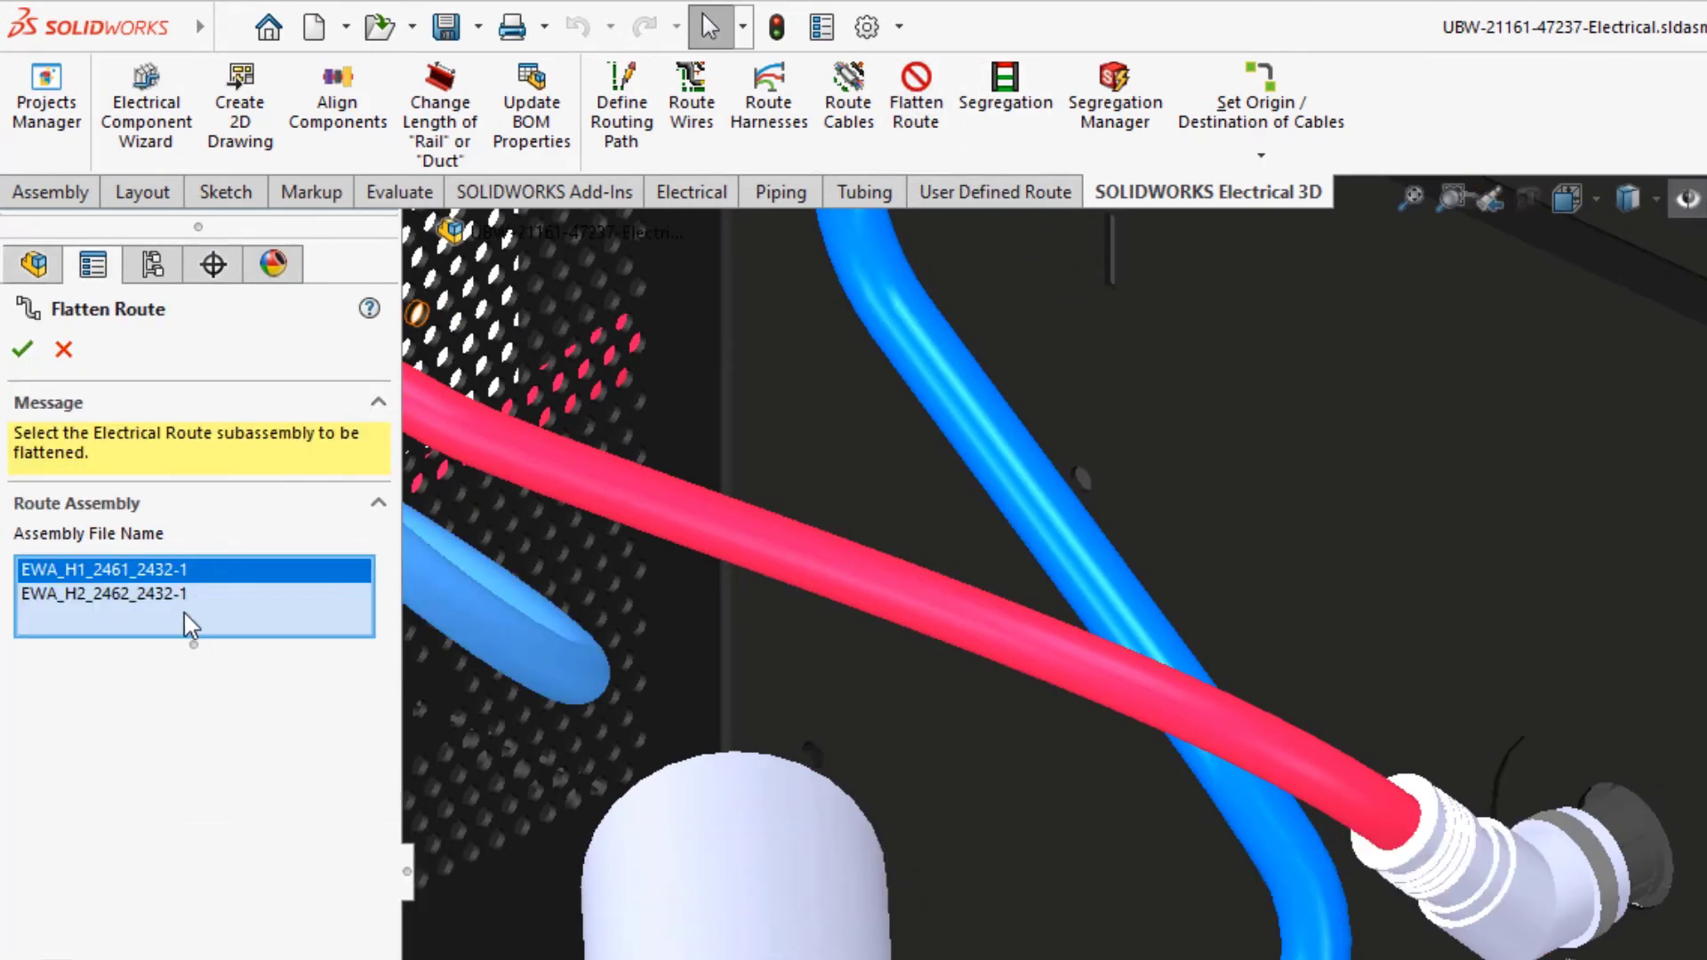
{"action": "left_click", "coordinate": [165, 594]}
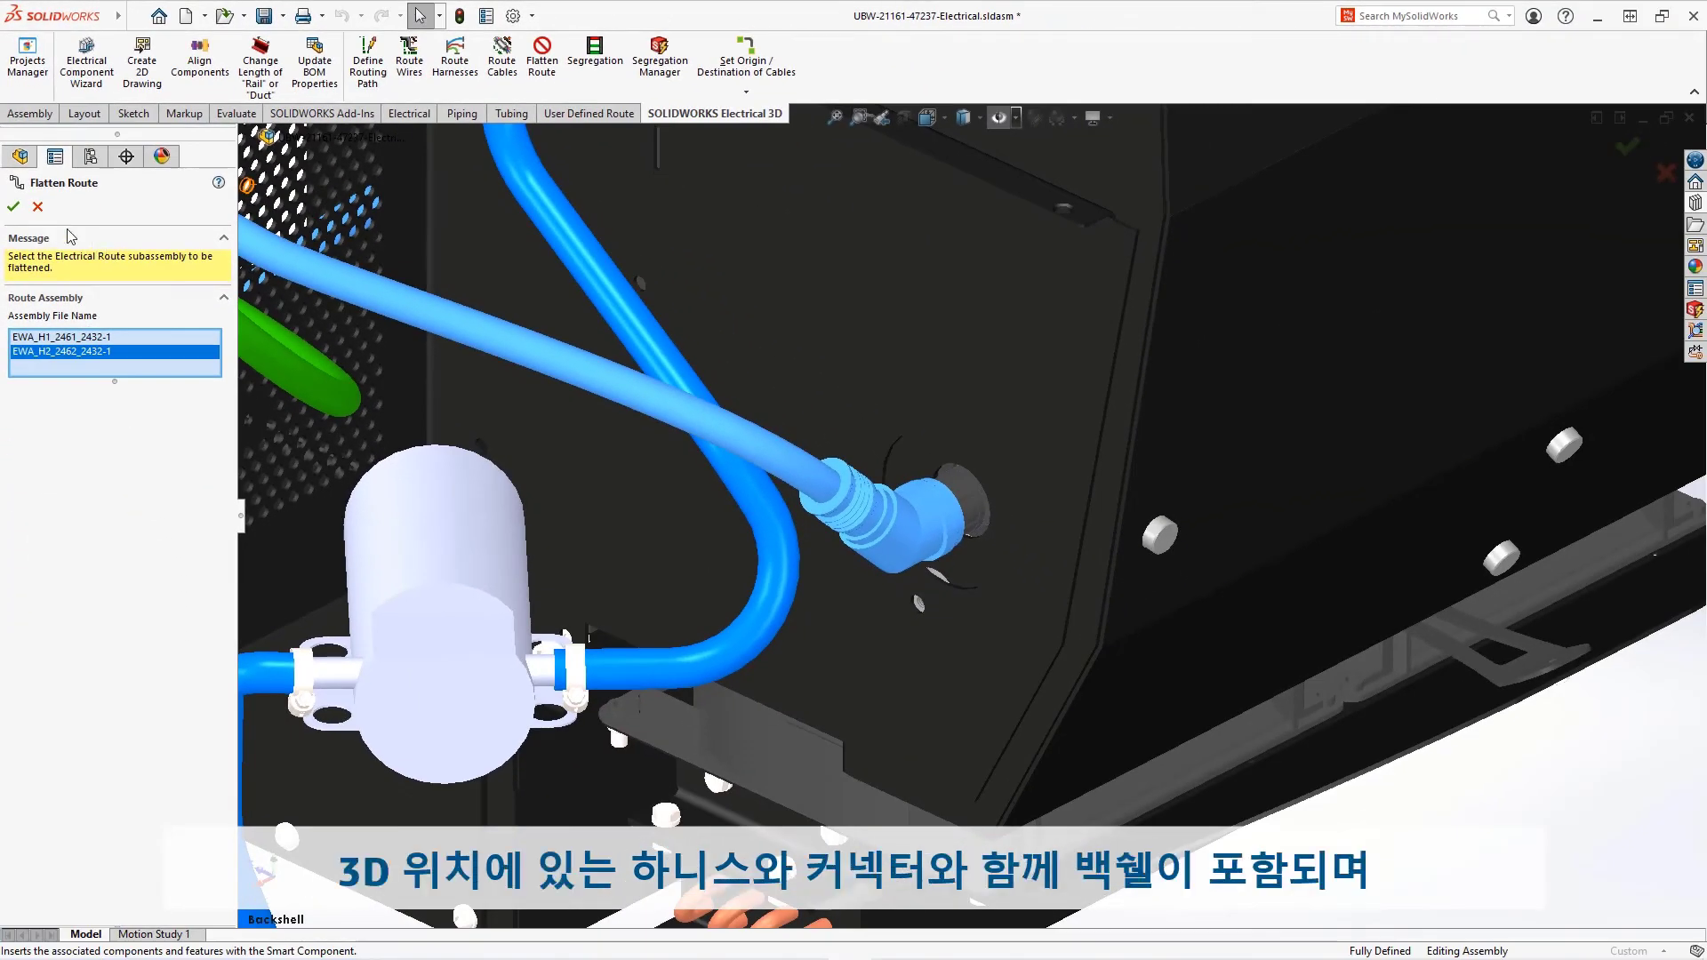
{"action": "left_click", "coordinate": [20, 210]}
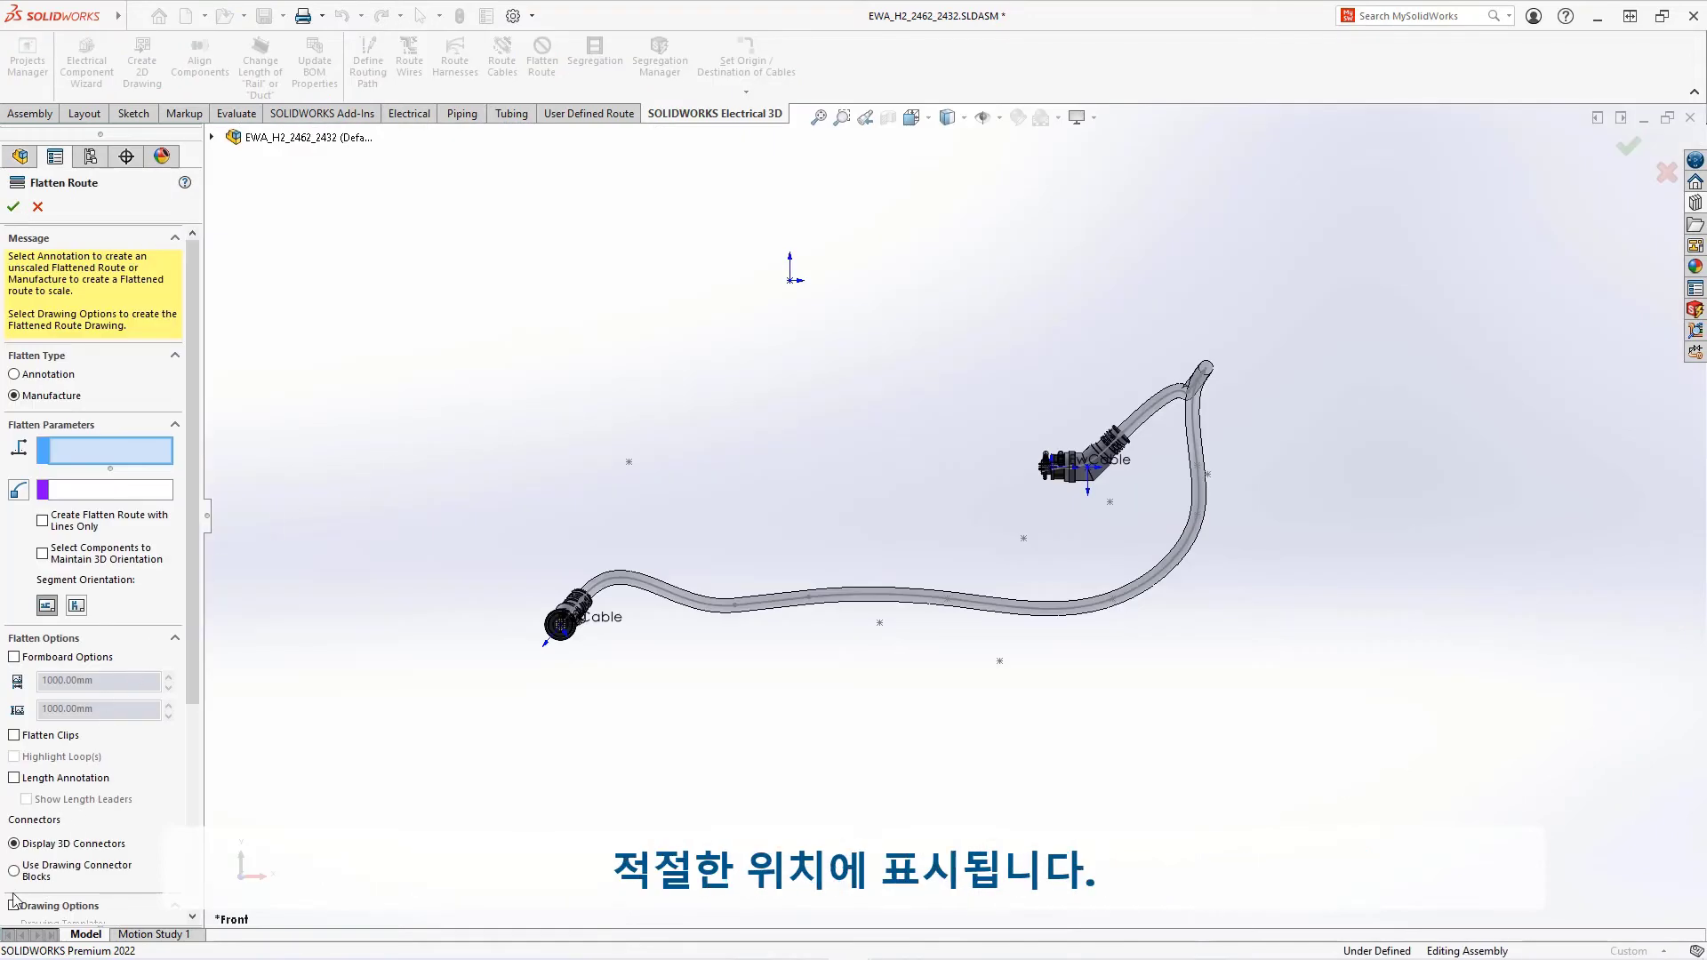
{"action": "left_click", "coordinate": [13, 906]}
{"action": "left_click", "coordinate": [14, 208]}
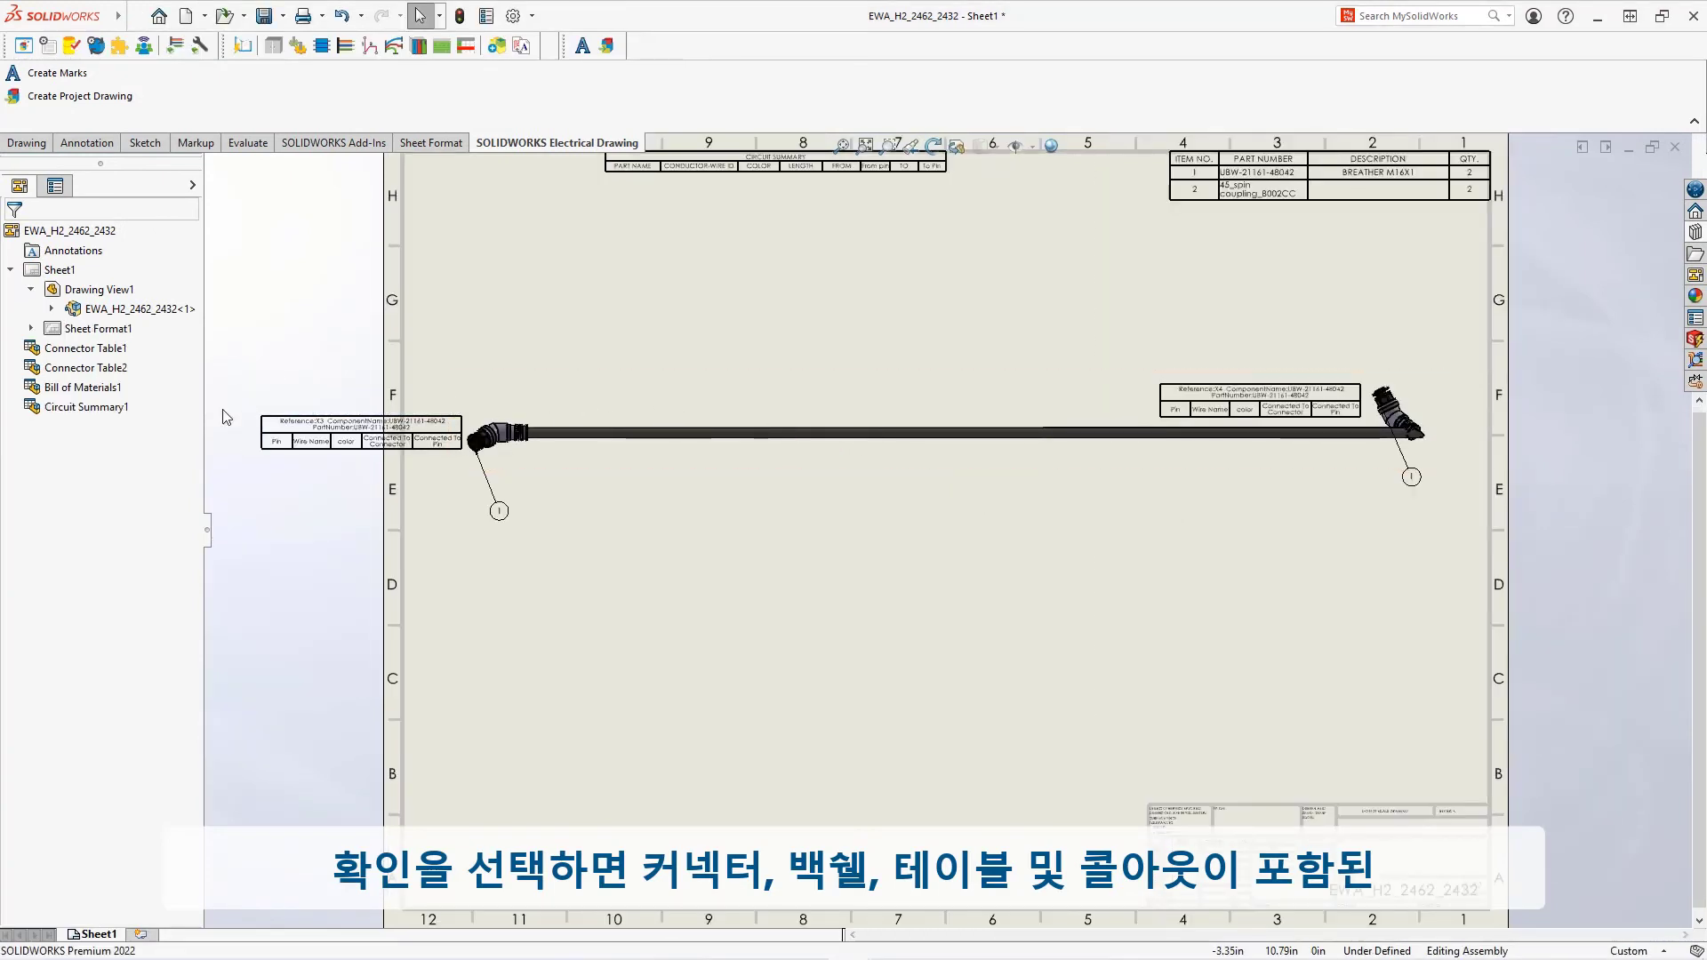
Step: Move the left connector's table below the flattened harness and reposition the right connector's balloon above its backshell
{"action": "mouse_move", "coordinate": [254, 408]}
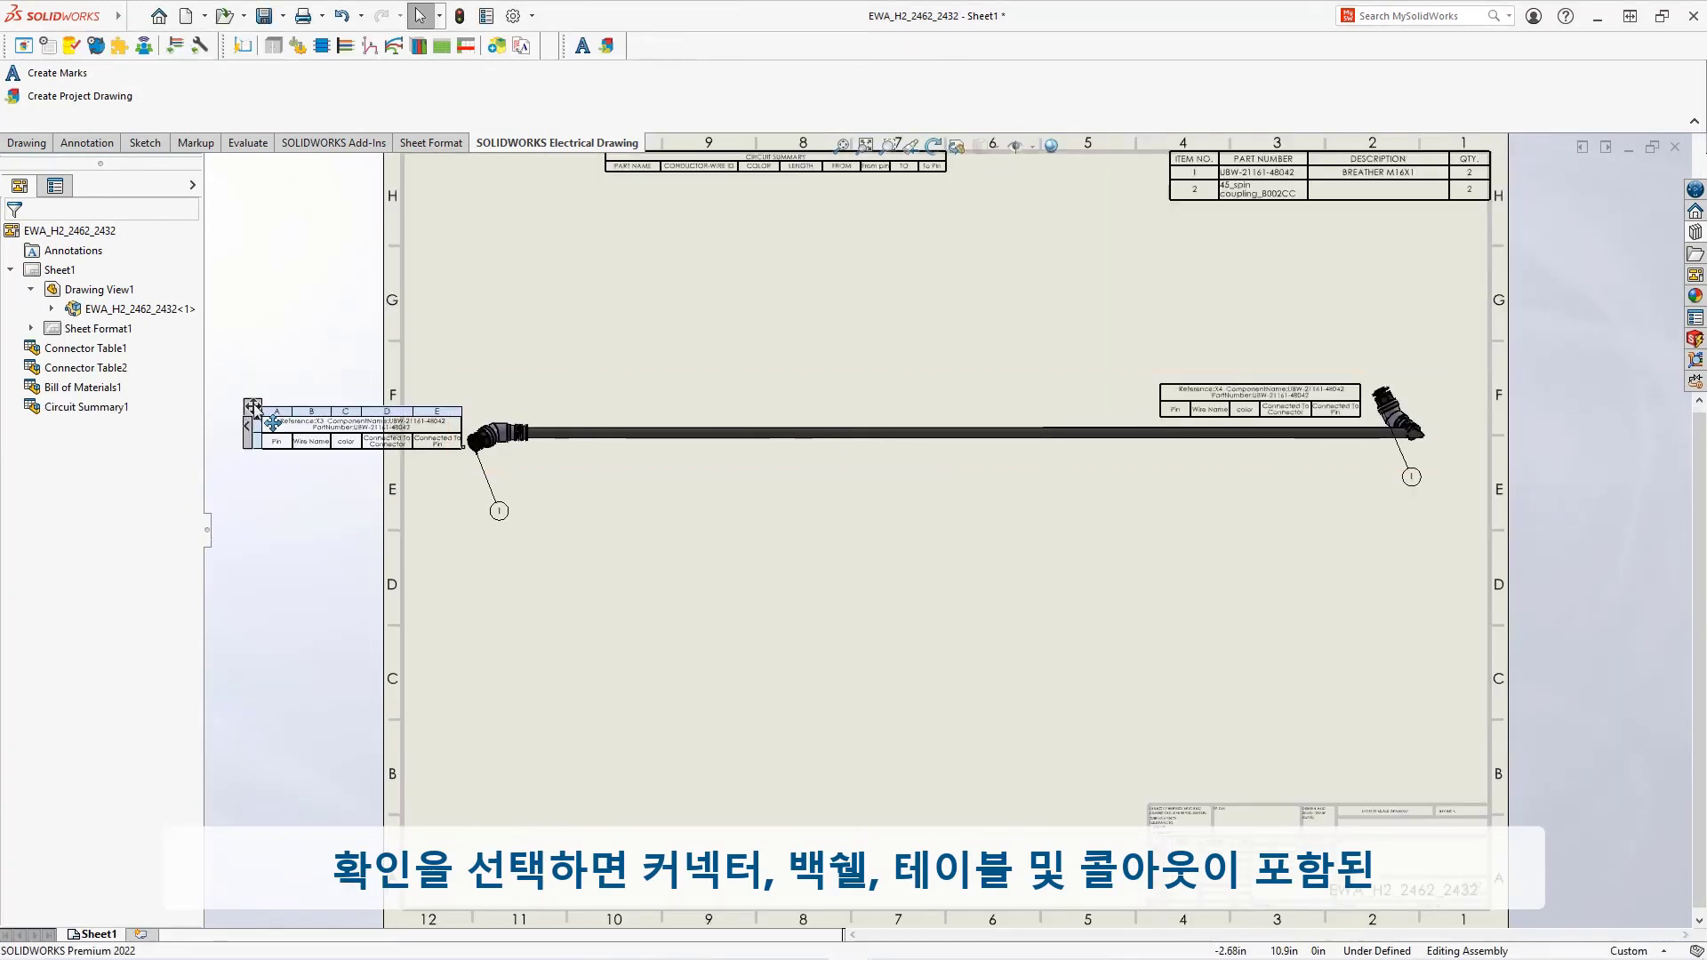
{"action": "left_click_drag", "start_coordinate": [254, 409], "coordinate": [441, 549]}
{"action": "left_click_drag", "start_coordinate": [1412, 479], "coordinate": [1334, 341]}
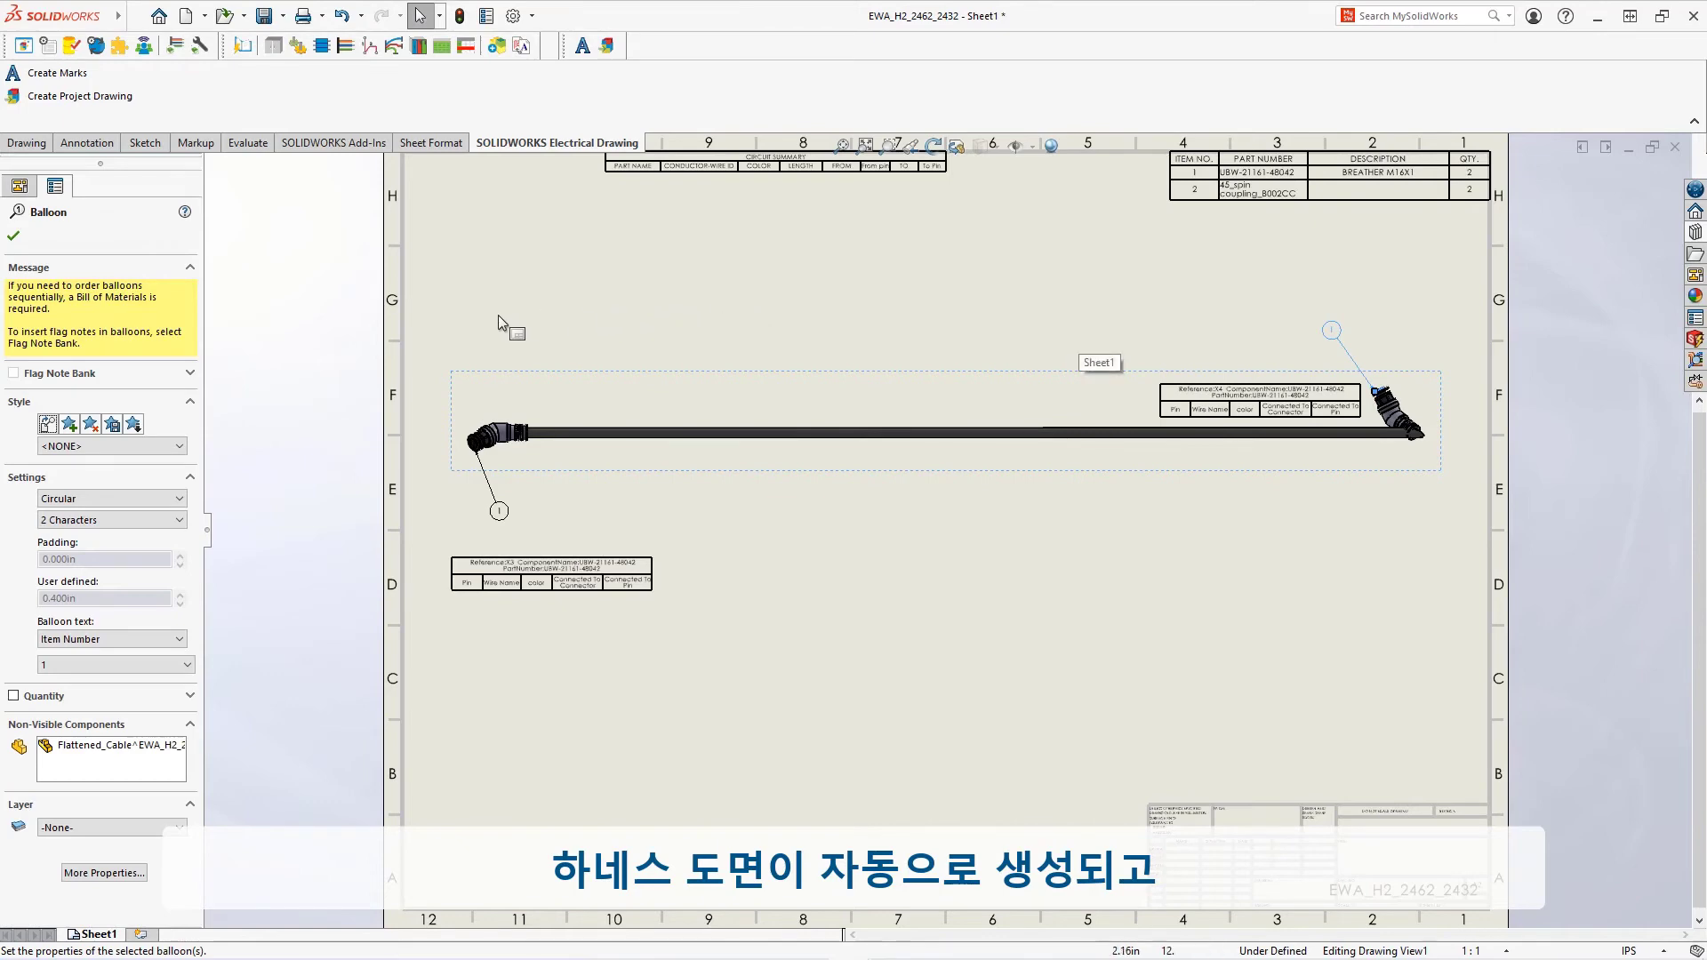